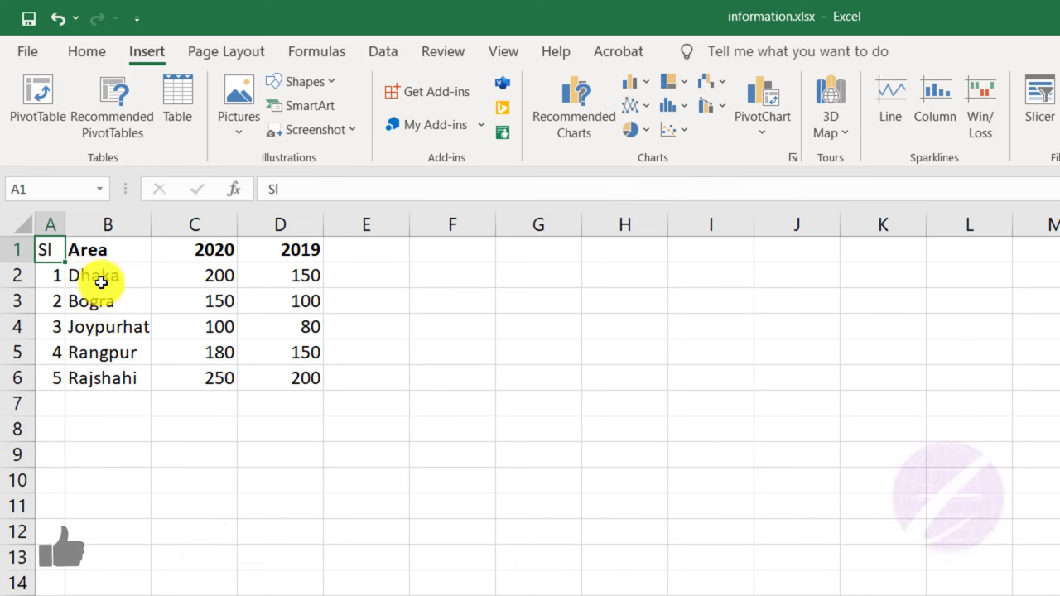
Step: Examine the area names in B2:B6 and their 2020 and 2019 figures in columns C and D
{"action": "left_click_drag", "start_coordinate": [99, 277], "coordinate": [100, 378]}
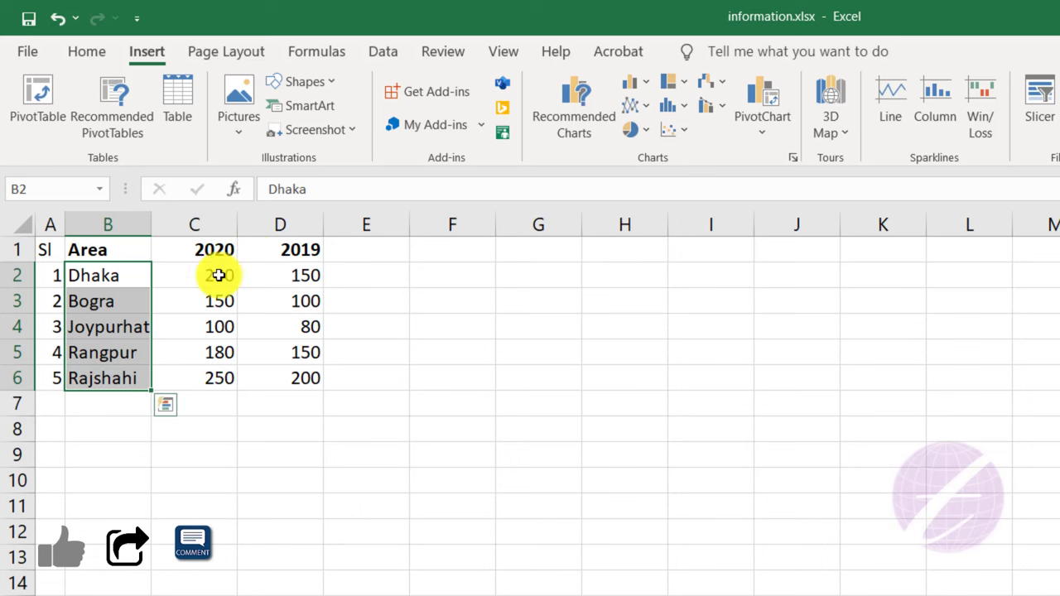
{"action": "left_click", "coordinate": [133, 277]}
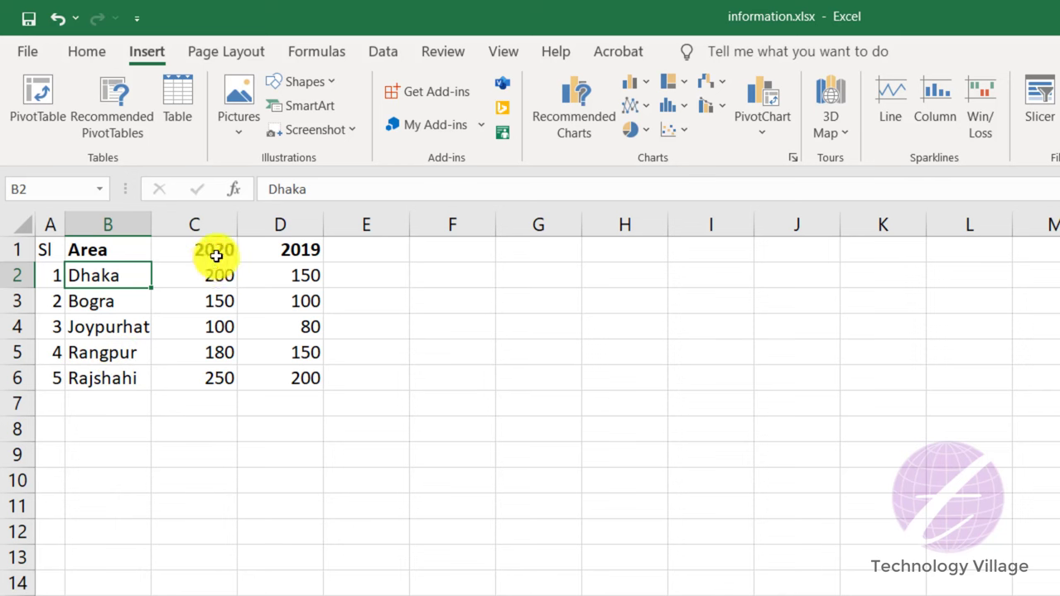
{"action": "left_click_drag", "start_coordinate": [215, 269], "coordinate": [214, 380]}
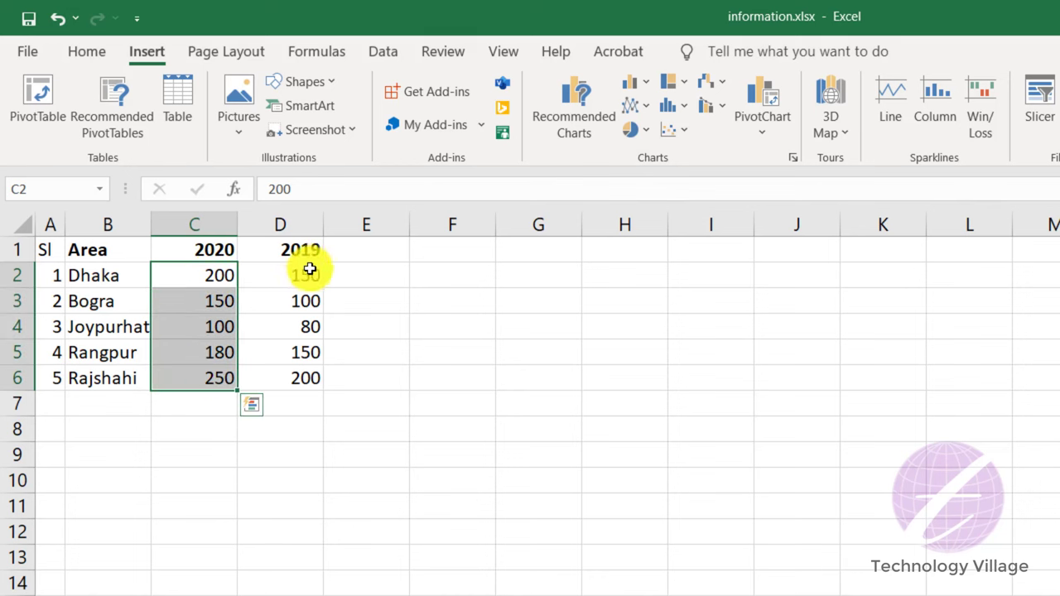
{"action": "left_click_drag", "start_coordinate": [300, 275], "coordinate": [296, 366]}
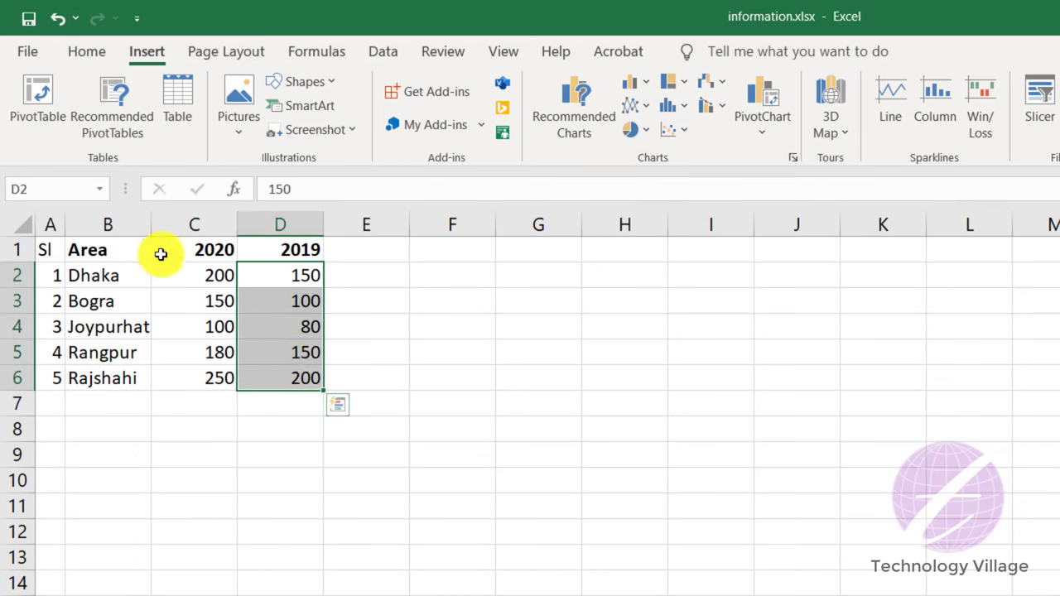
Step: Insert a 2-D clustered column chart from the area data table and move it up beside the data
{"action": "left_click", "coordinate": [199, 304]}
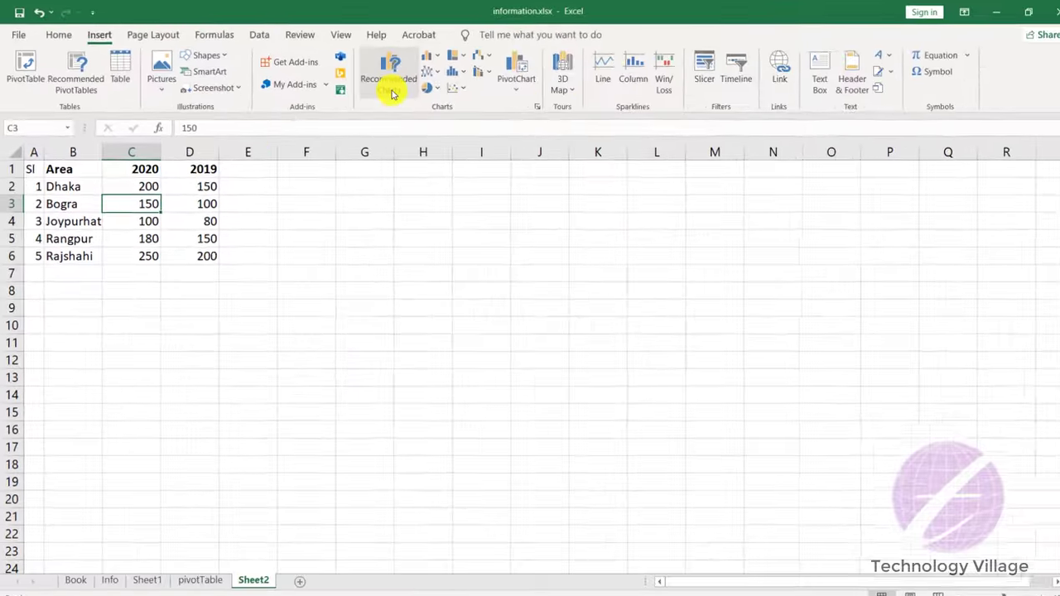
{"action": "left_click", "coordinate": [391, 83]}
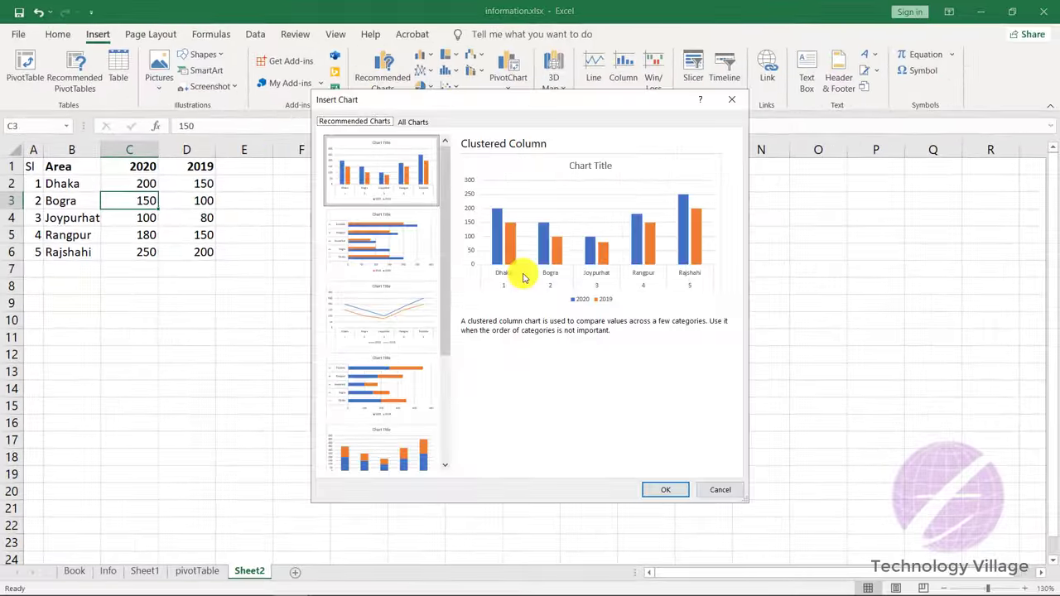
{"action": "left_click", "coordinate": [720, 490]}
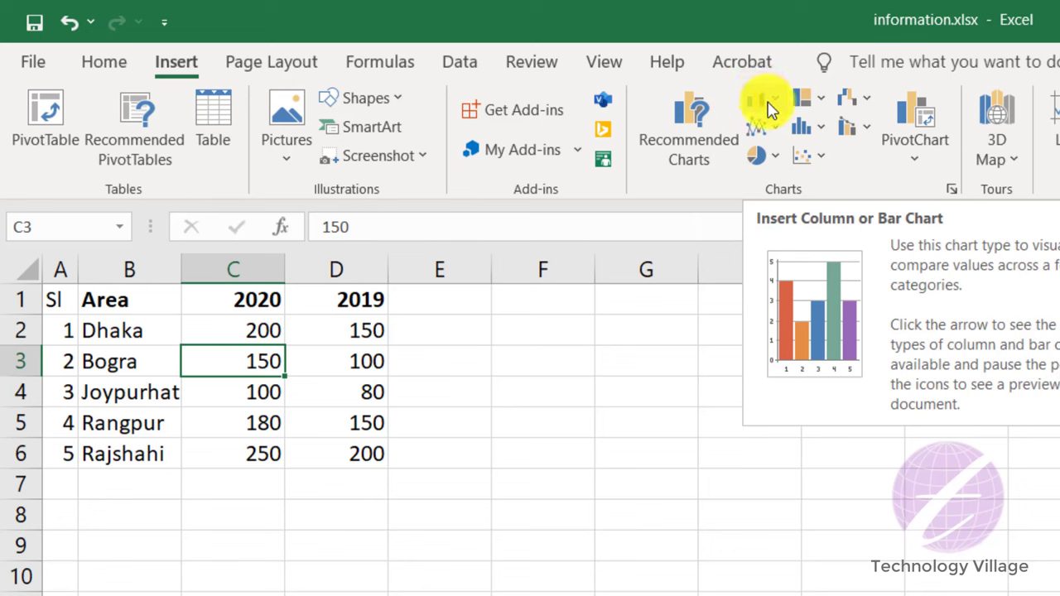
{"action": "left_click", "coordinate": [770, 110]}
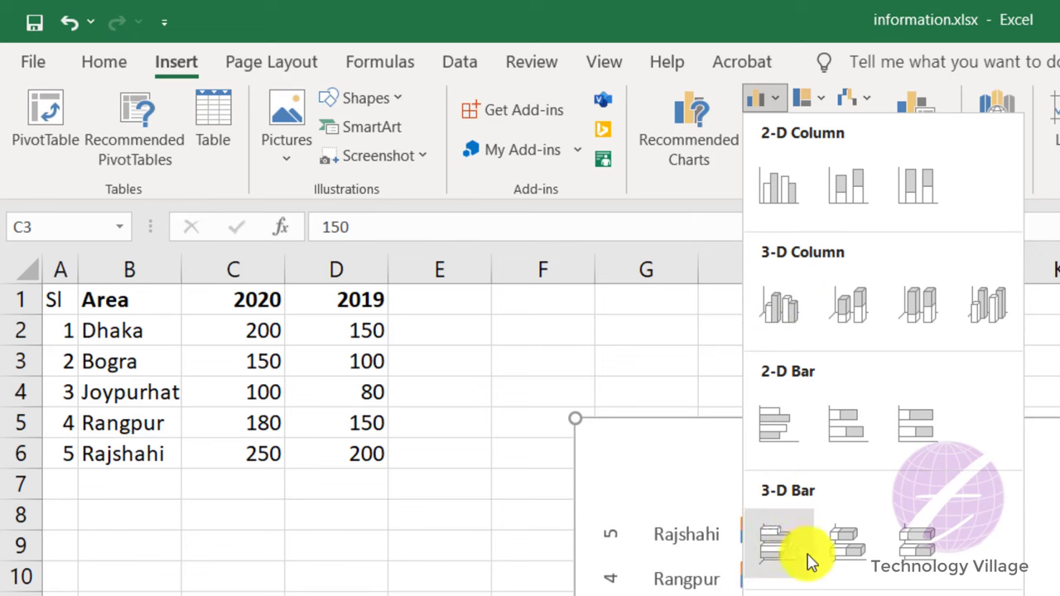
{"action": "left_click", "coordinate": [779, 192]}
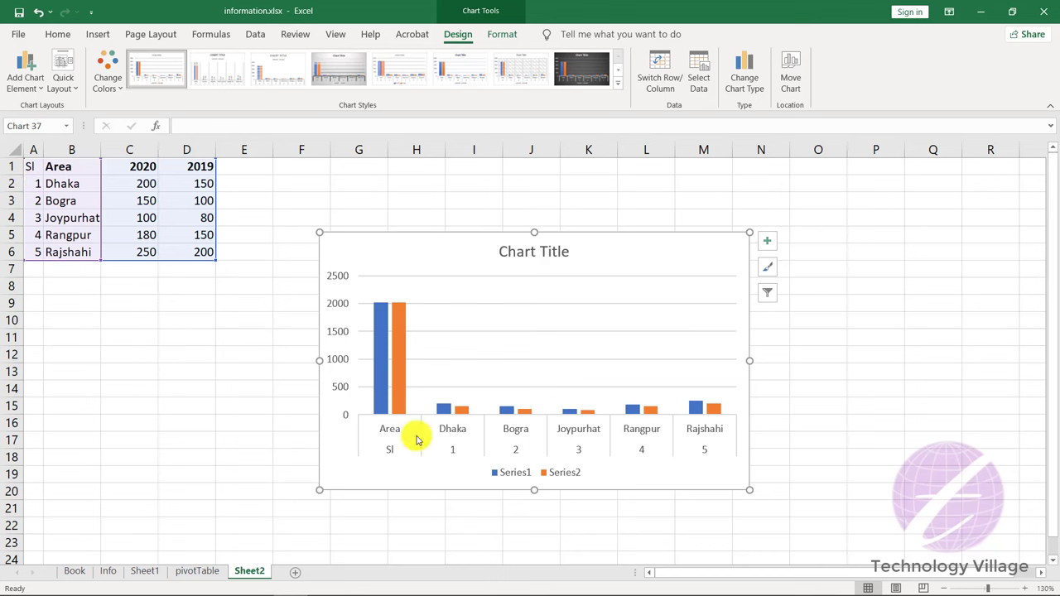
{"action": "left_click_drag", "start_coordinate": [426, 253], "coordinate": [410, 193]}
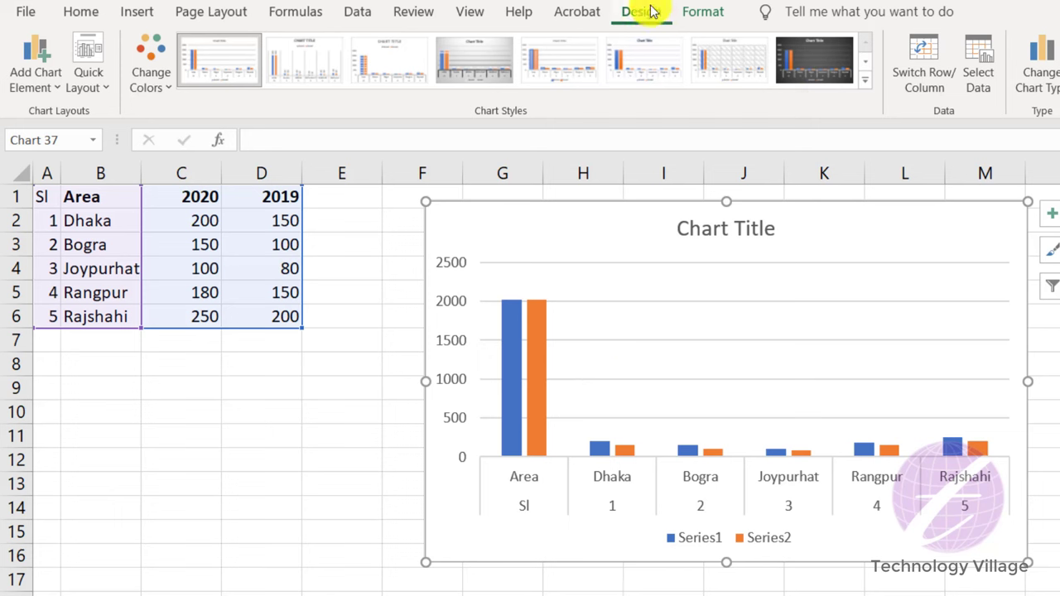
Step: Set the chart's data range to Sheet2 cells B2:D6, leaving out the header row and the Sl column
{"action": "left_click", "coordinate": [986, 76]}
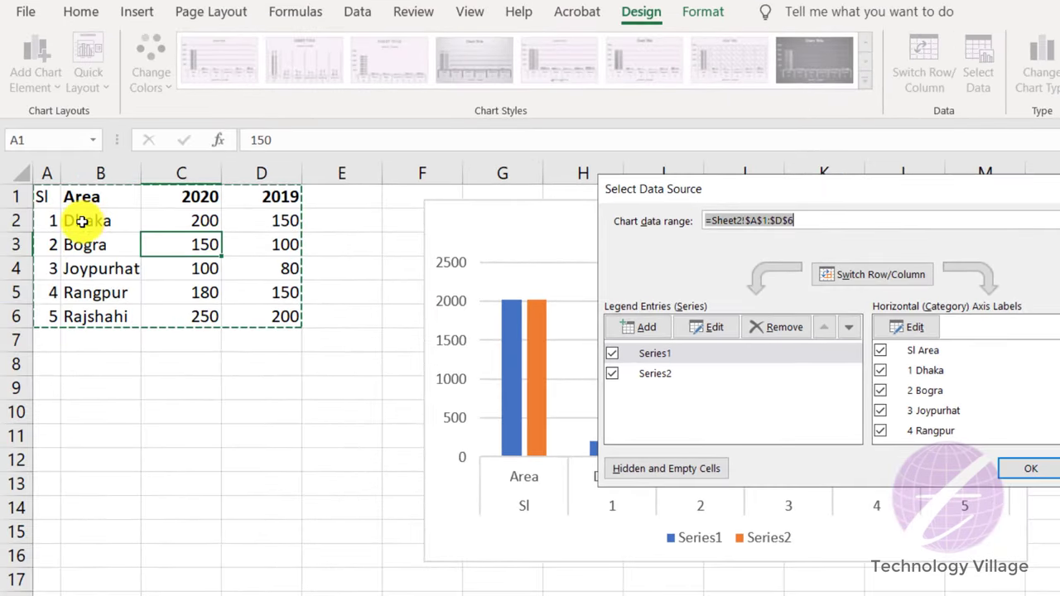
{"action": "left_click_drag", "start_coordinate": [81, 221], "coordinate": [268, 314]}
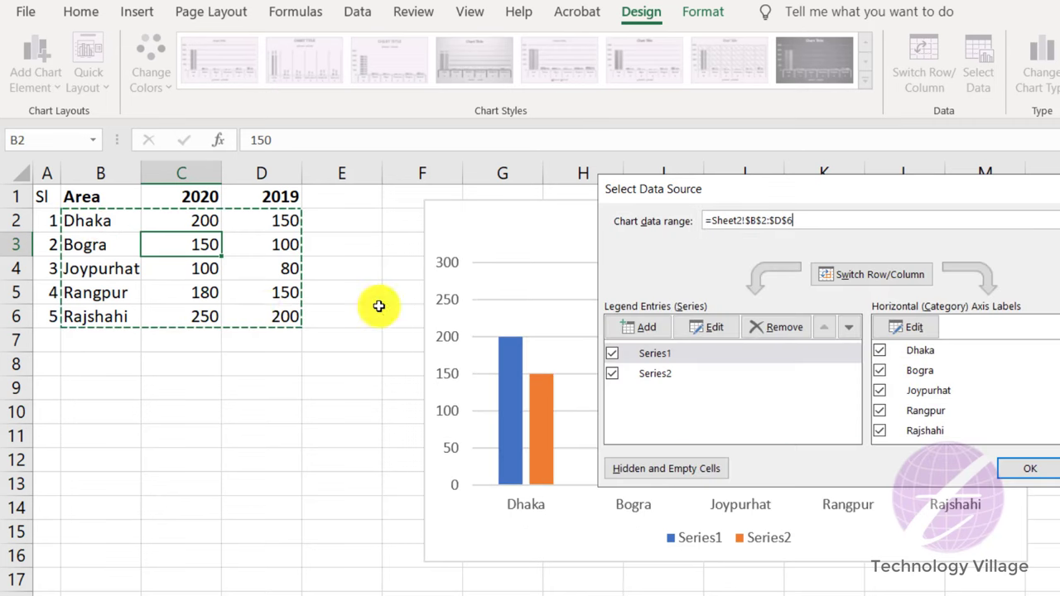
{"action": "left_click", "coordinate": [1036, 469]}
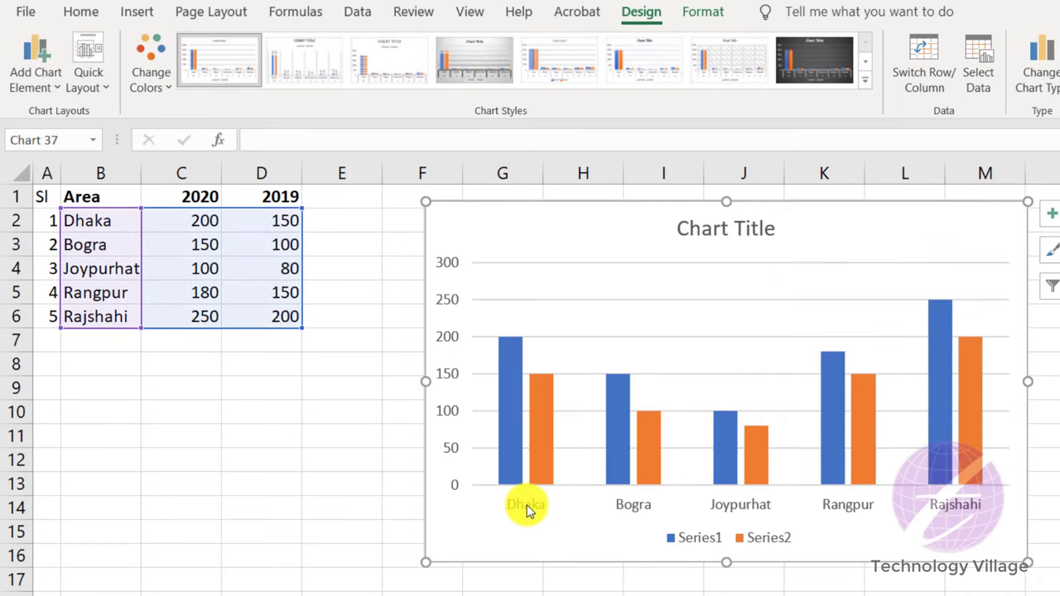
Step: Compare the chart's two column series with the 2020 and 2019 figures in C2:C6 and D2:D6
{"action": "mouse_move", "coordinate": [509, 402]}
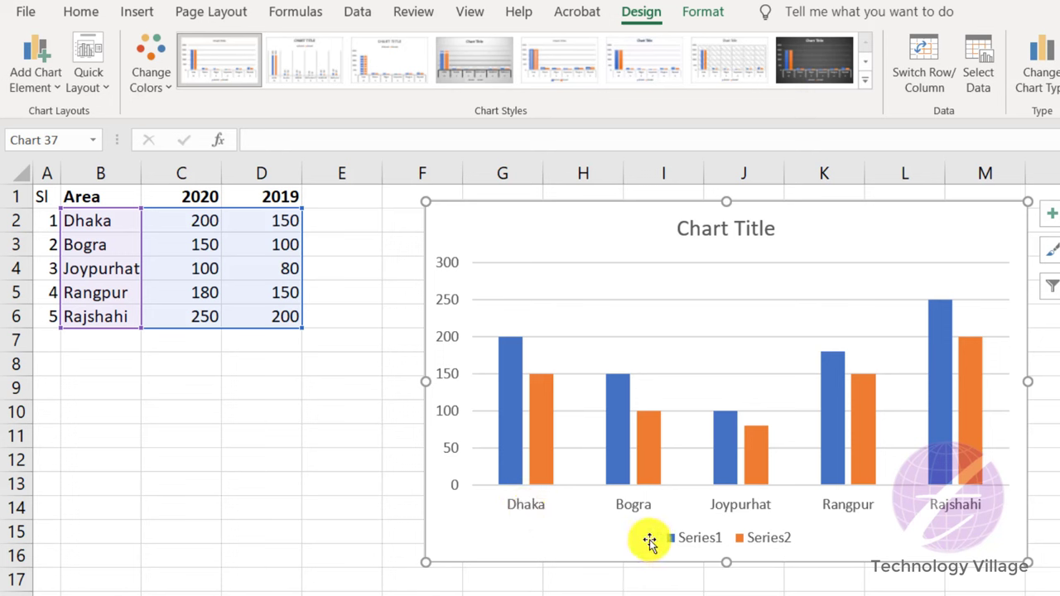
{"action": "left_click_drag", "start_coordinate": [194, 218], "coordinate": [199, 313]}
{"action": "left_click_drag", "start_coordinate": [294, 220], "coordinate": [290, 316]}
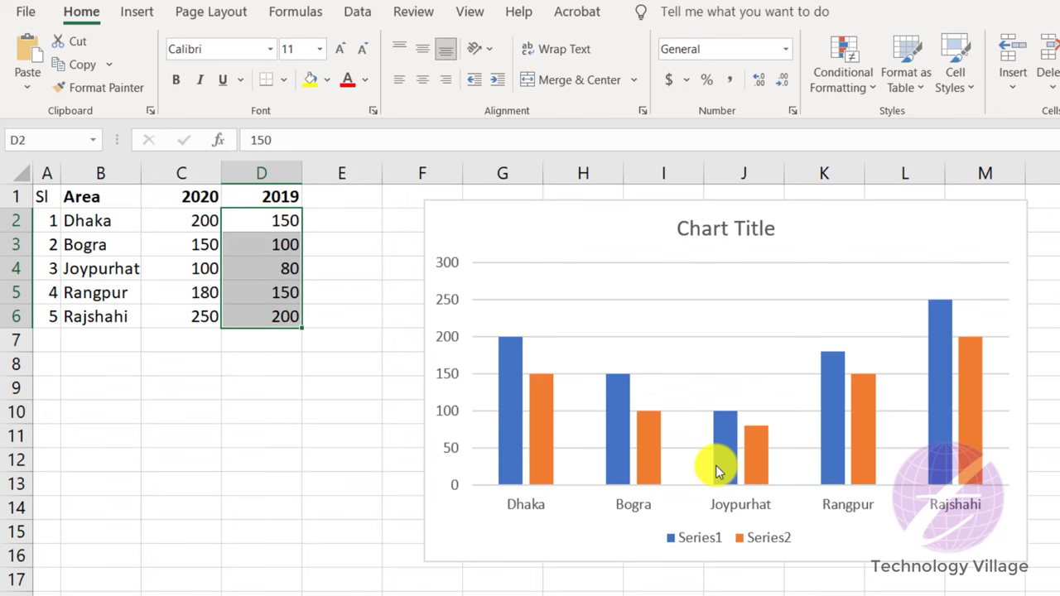
{"action": "left_click", "coordinate": [656, 456]}
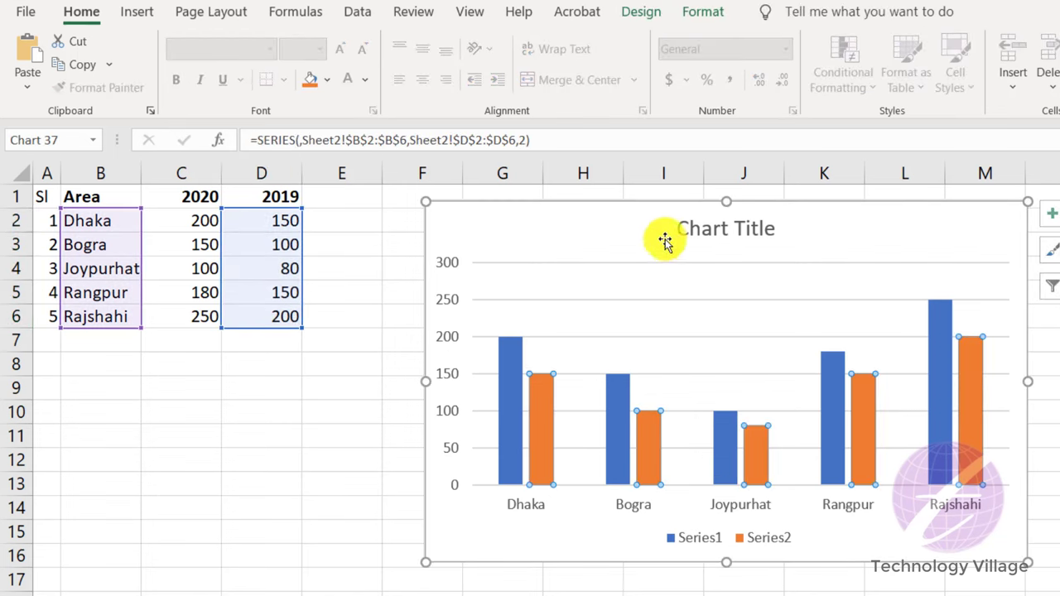
{"action": "left_click", "coordinate": [689, 228]}
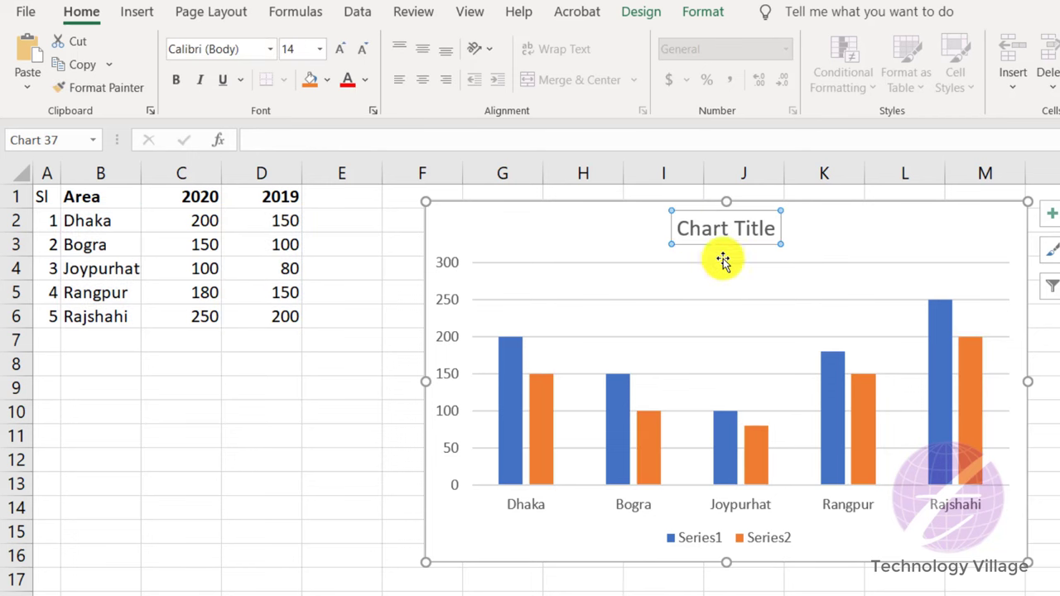
Step: Edit the chart's Series1 so its name comes from the 2020 header in cell C1
{"action": "left_click", "coordinate": [576, 207]}
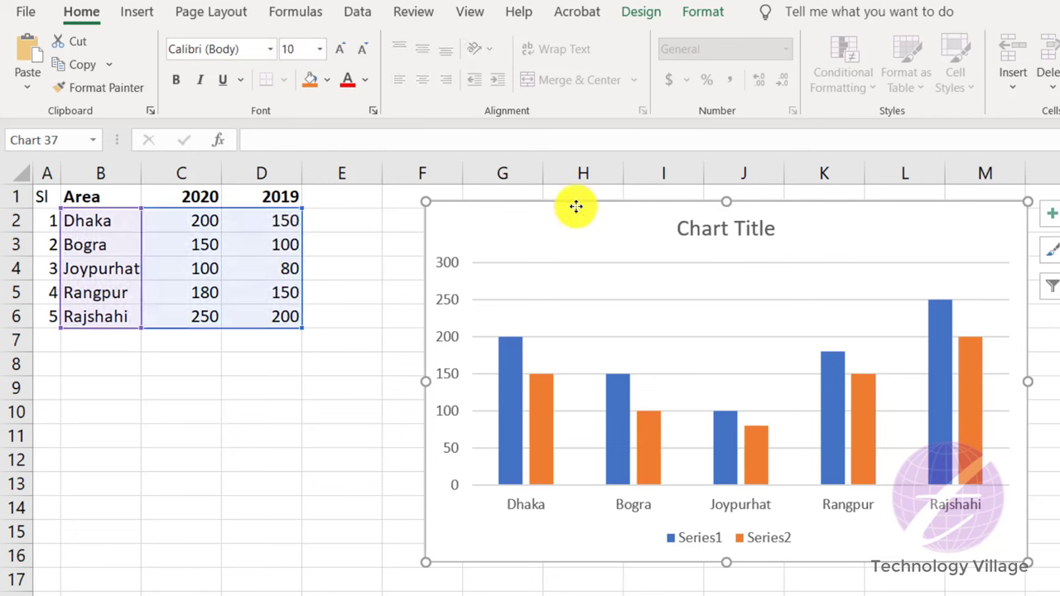
{"action": "left_click", "coordinate": [652, 10]}
{"action": "left_click", "coordinate": [977, 75]}
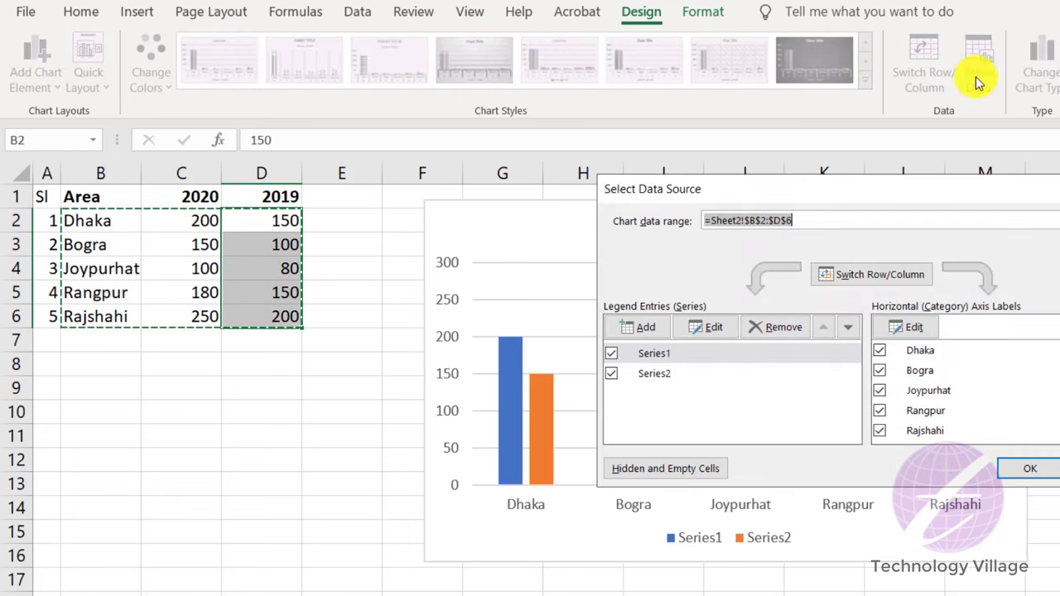
{"action": "left_click", "coordinate": [656, 356]}
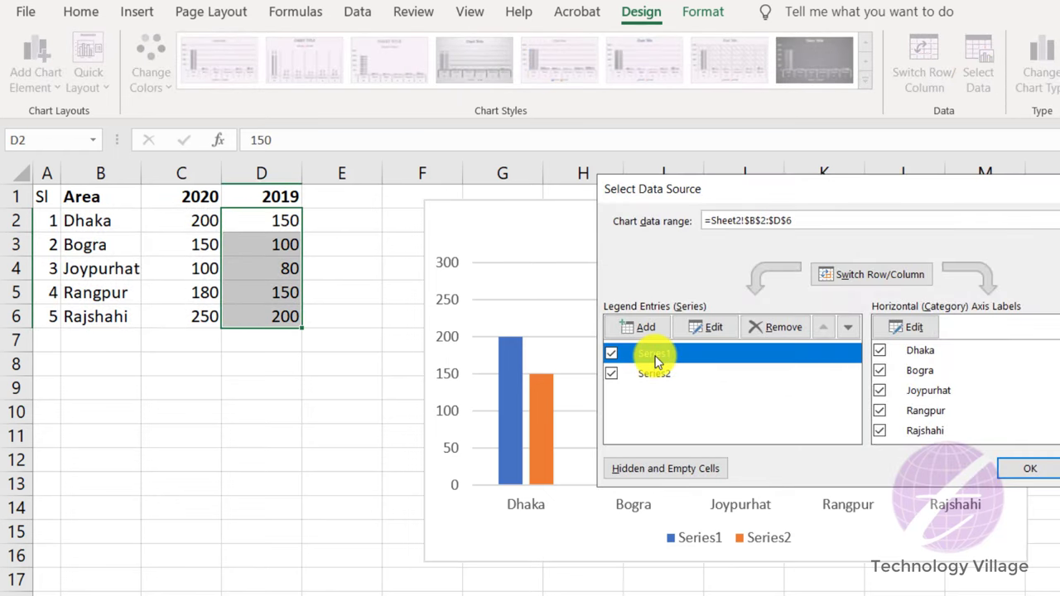
{"action": "left_click", "coordinate": [708, 327]}
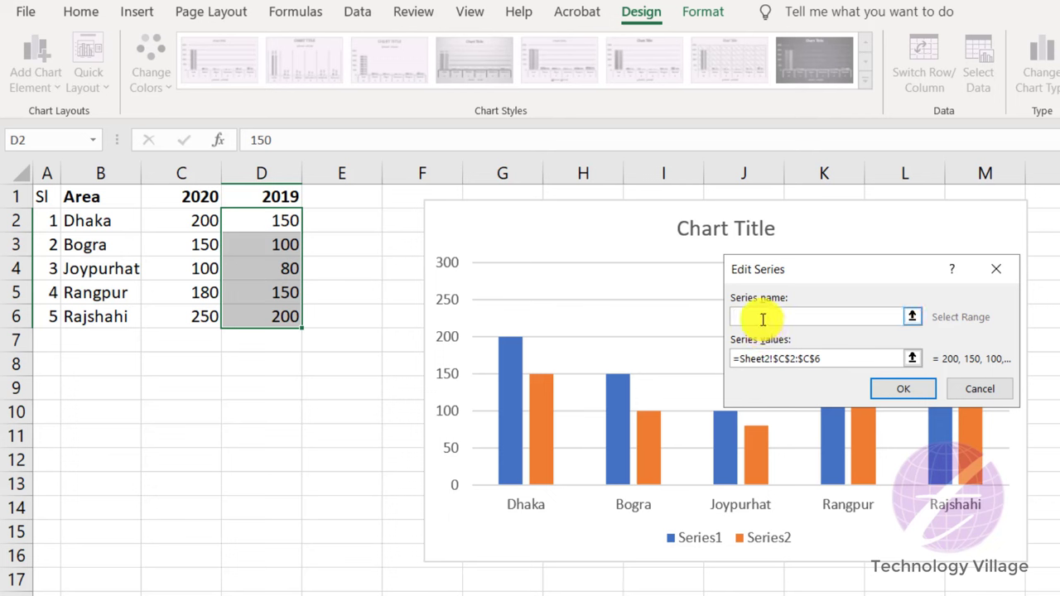
{"action": "left_click", "coordinate": [197, 196]}
{"action": "left_click", "coordinate": [904, 387]}
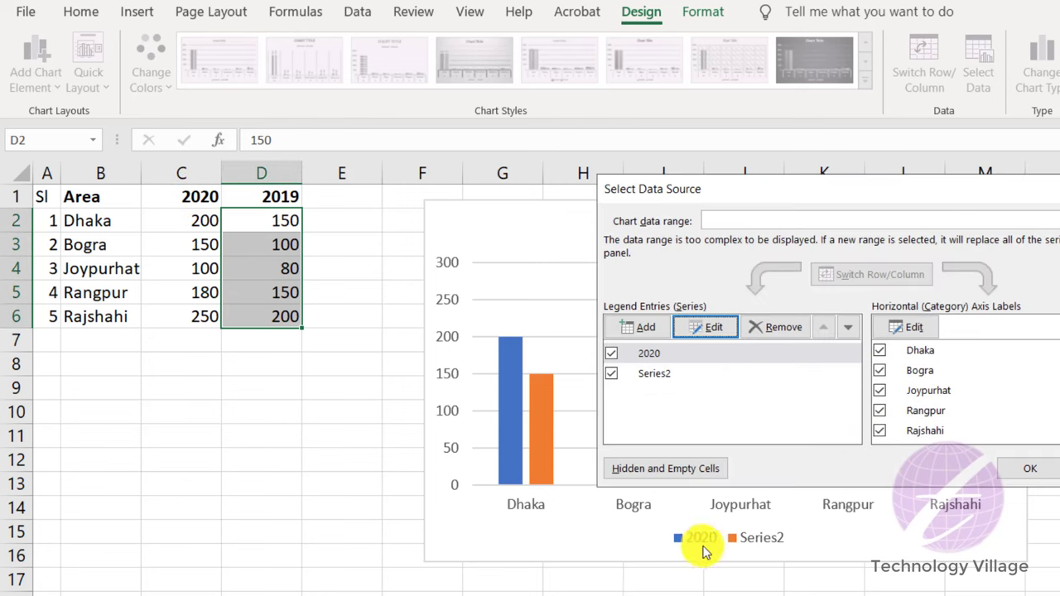
Step: Name Series2 from the 2019 header in cell D1 and apply the data source changes
{"action": "left_click", "coordinate": [662, 373]}
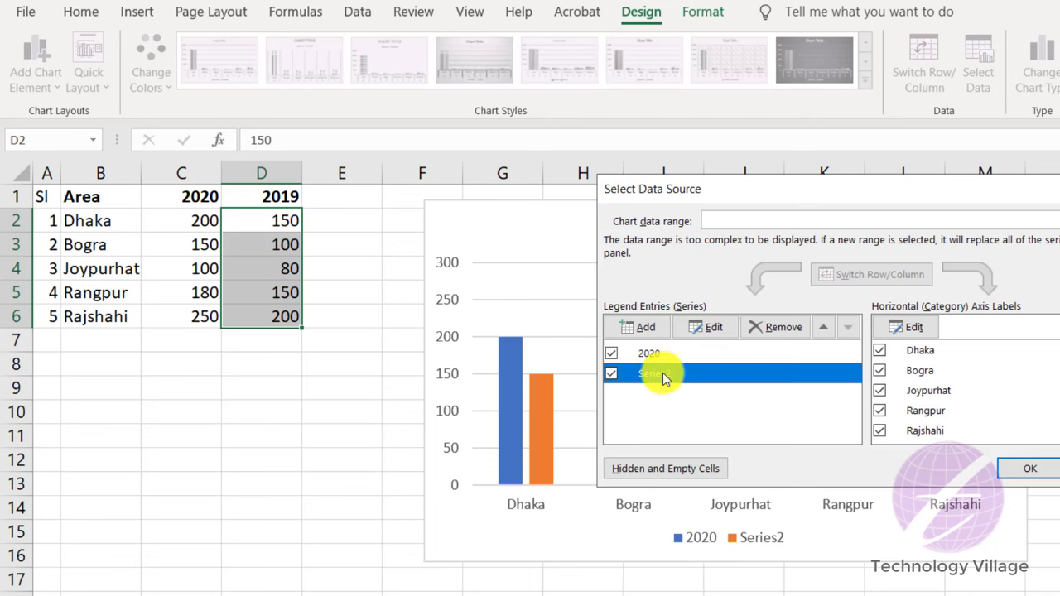
{"action": "left_click", "coordinate": [714, 327]}
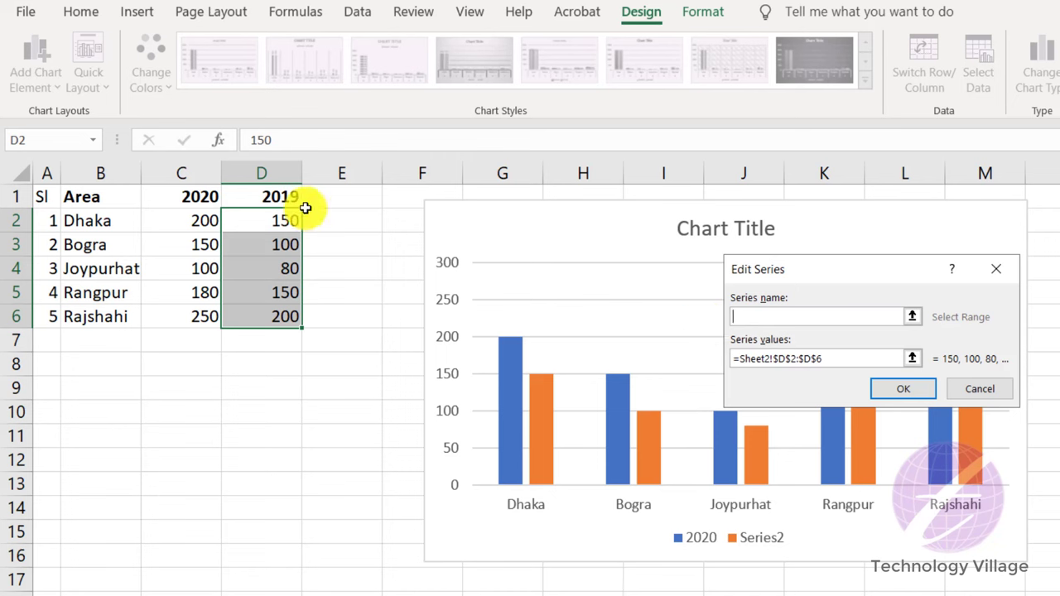
{"action": "left_click", "coordinate": [280, 198]}
{"action": "left_click", "coordinate": [901, 388]}
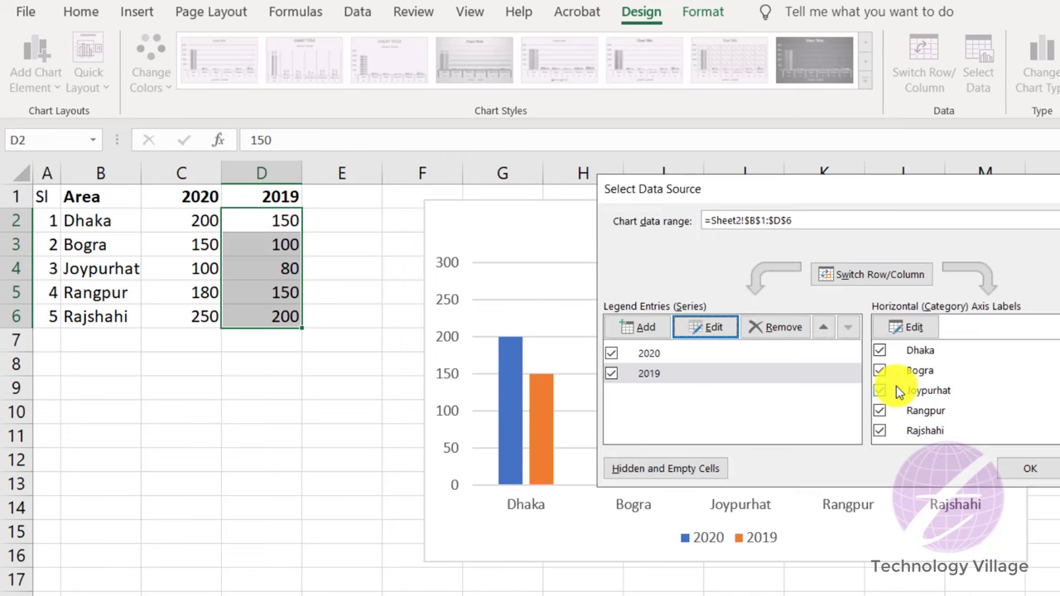
{"action": "left_click", "coordinate": [1031, 468]}
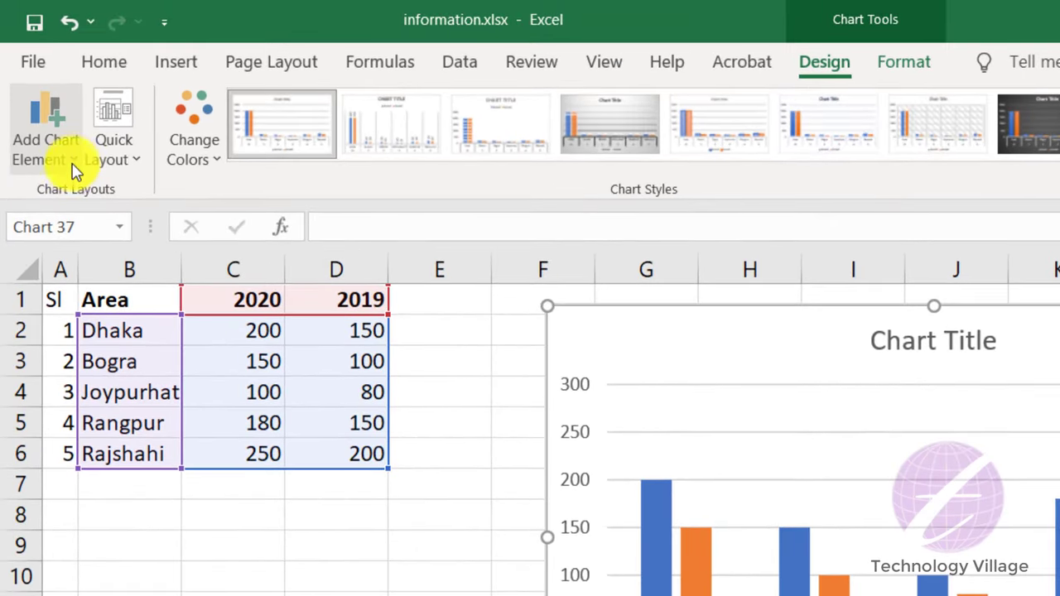
Step: Turn the chart's primary horizontal and primary vertical axes off and back on
{"action": "left_click", "coordinate": [76, 166]}
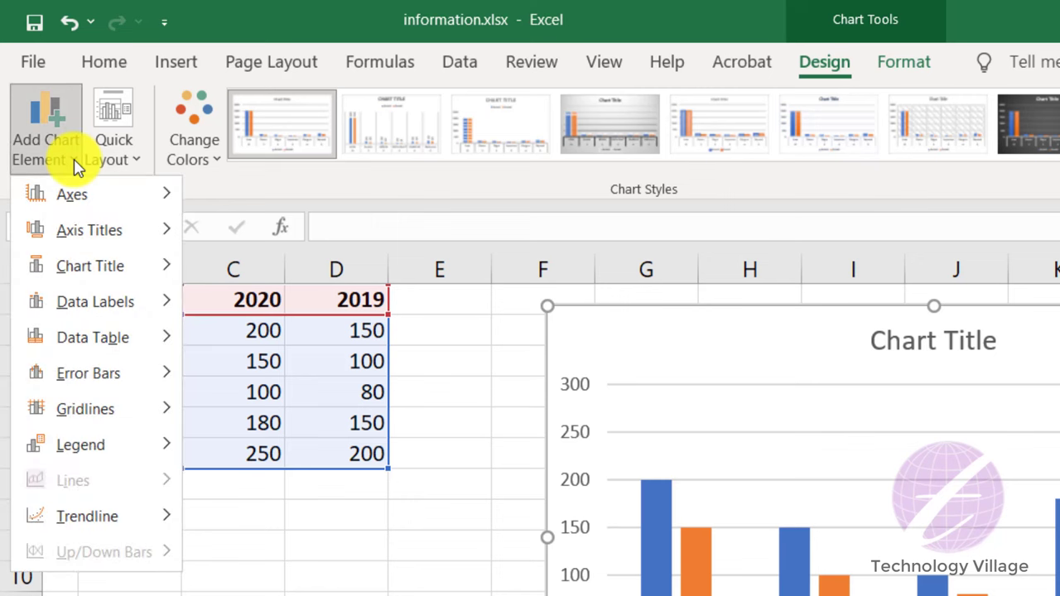
{"action": "mouse_move", "coordinate": [87, 199]}
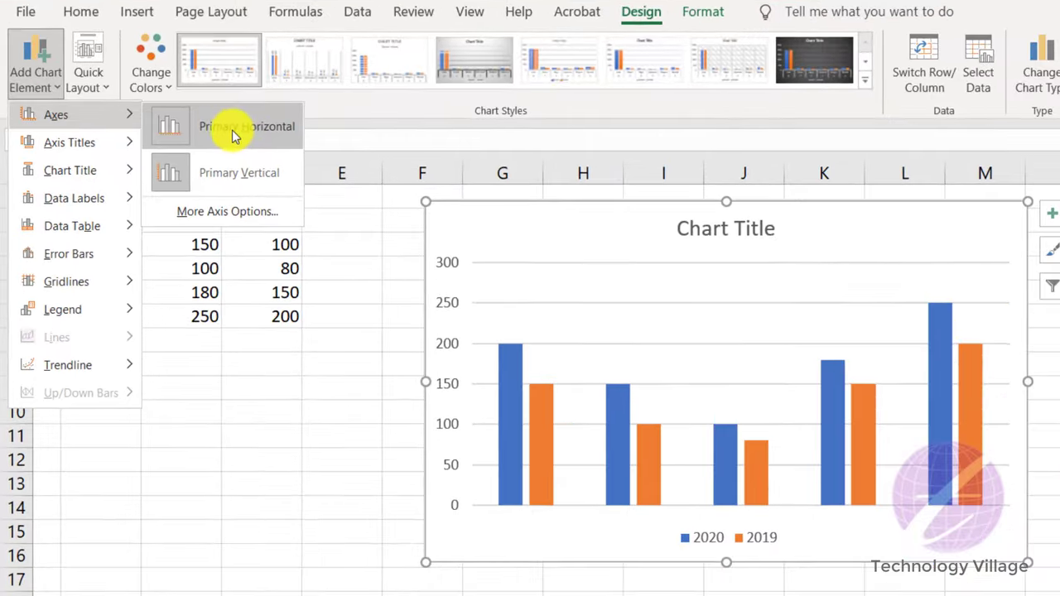
{"action": "left_click", "coordinate": [235, 132]}
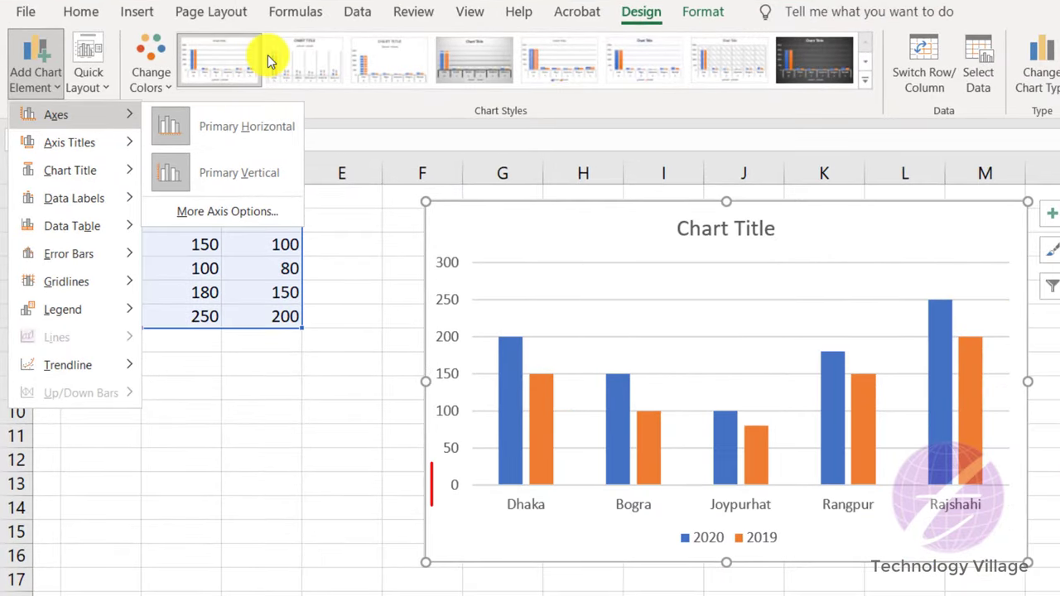
{"action": "left_click", "coordinate": [256, 139]}
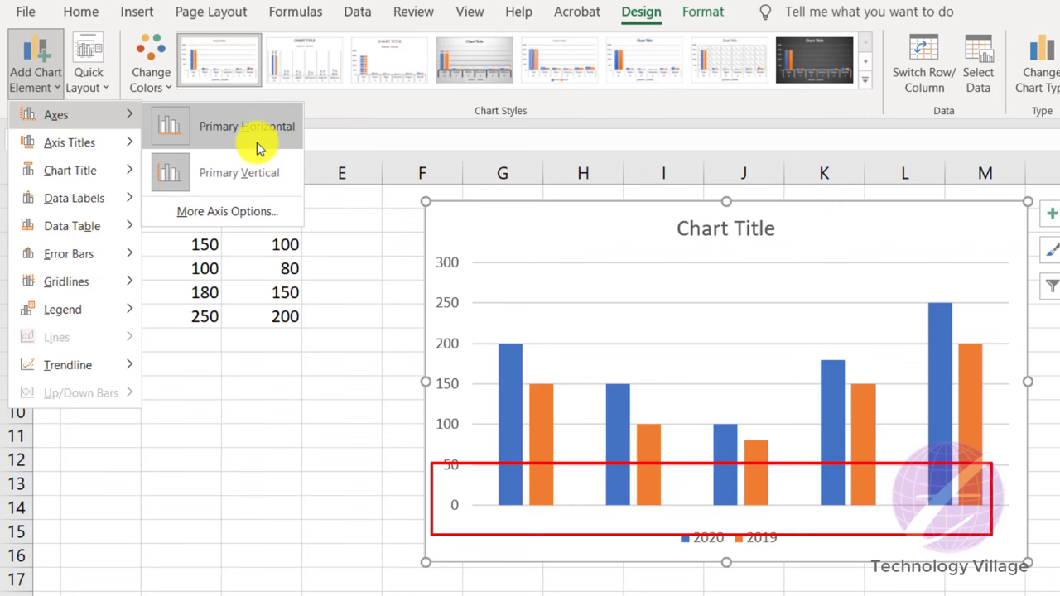
{"action": "left_click", "coordinate": [257, 143]}
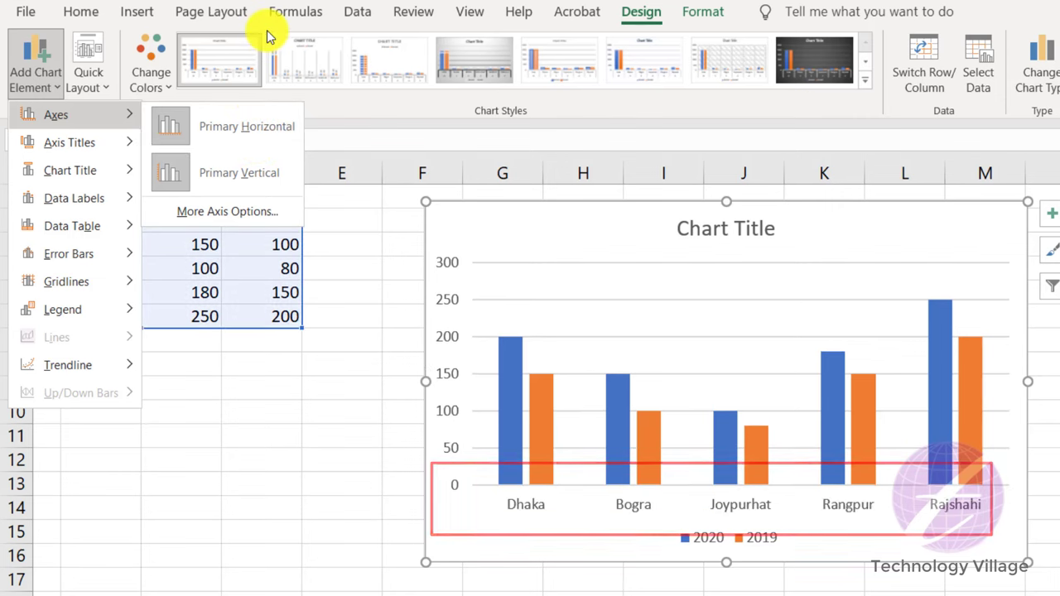
{"action": "left_click", "coordinate": [246, 179]}
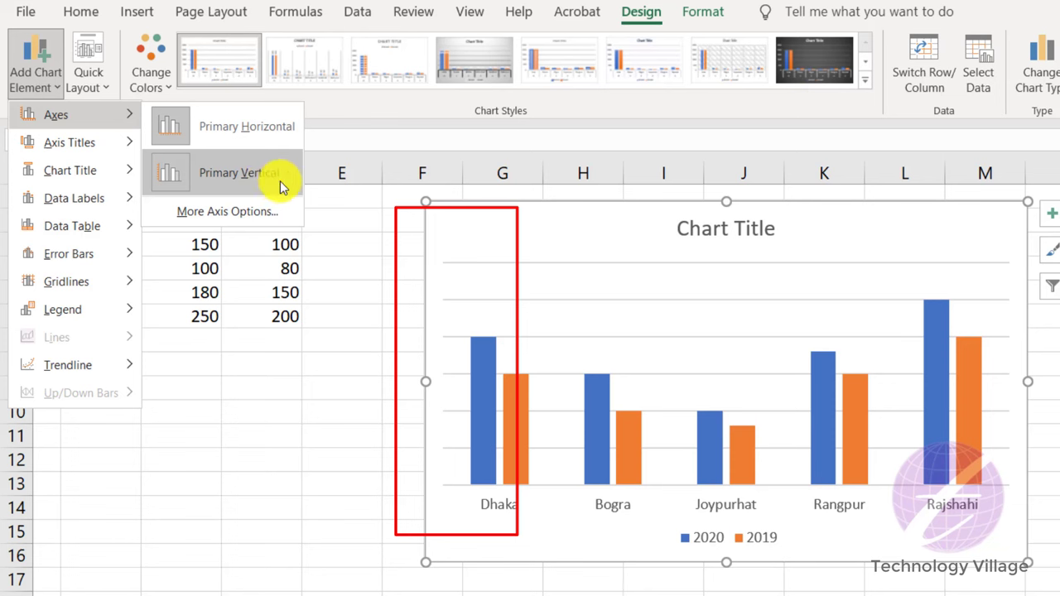
{"action": "left_click", "coordinate": [275, 183]}
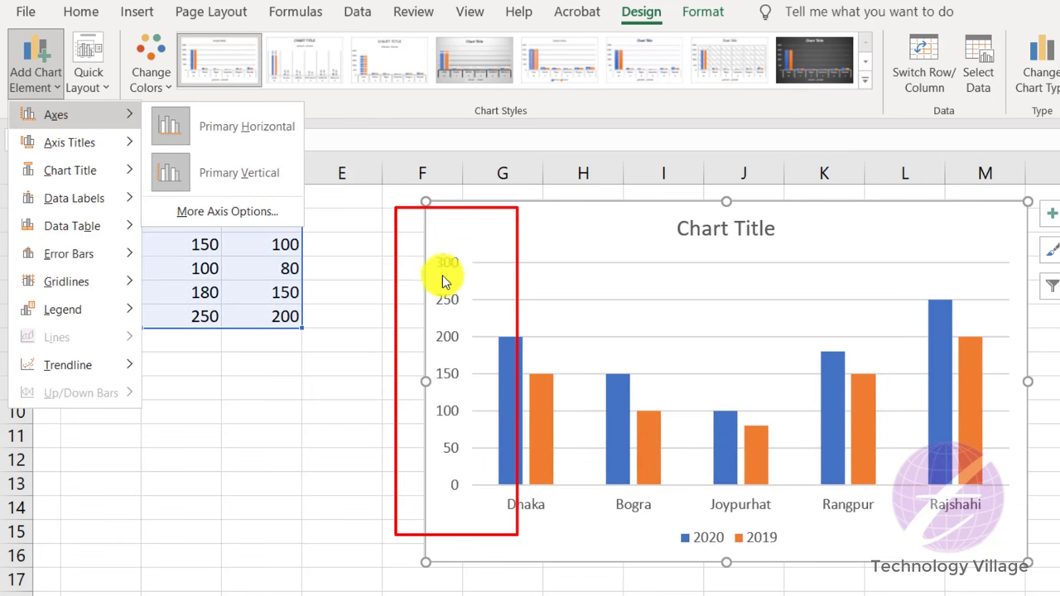
{"action": "left_click", "coordinate": [250, 139]}
{"action": "left_click", "coordinate": [249, 136]}
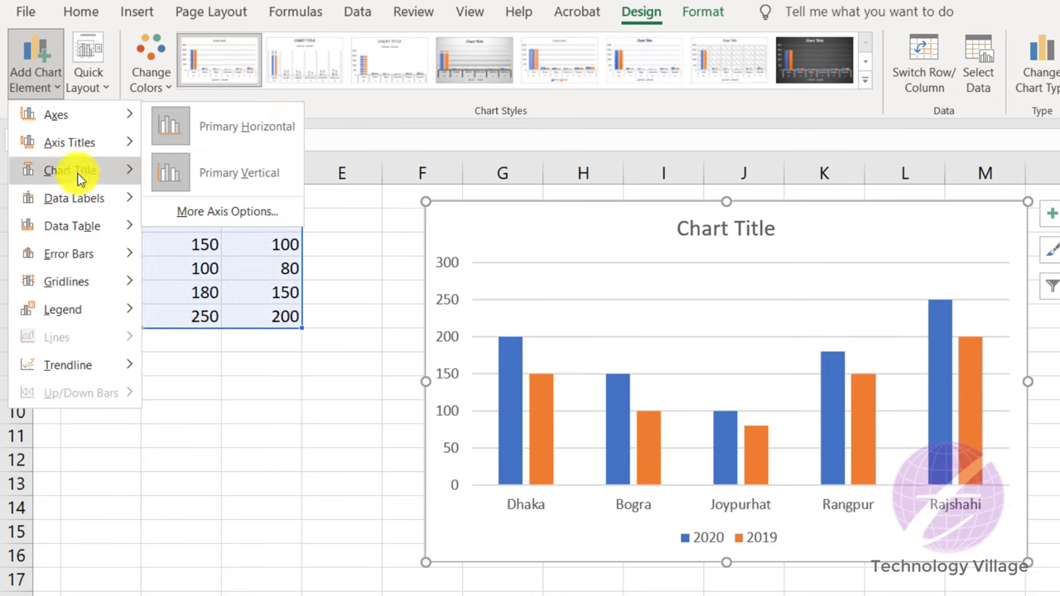
Step: Add a primary horizontal axis title to the column chart
{"action": "mouse_move", "coordinate": [78, 154]}
{"action": "left_click", "coordinate": [291, 157]}
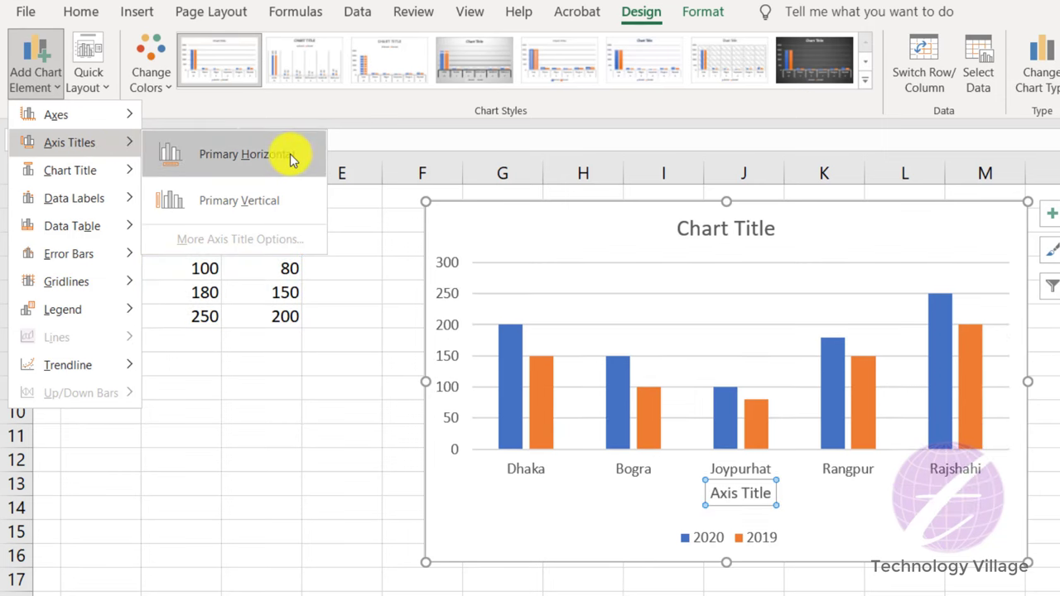
Step: Preview the axis title, chart title placement and centered data label options on the column chart
{"action": "left_click", "coordinate": [291, 154]}
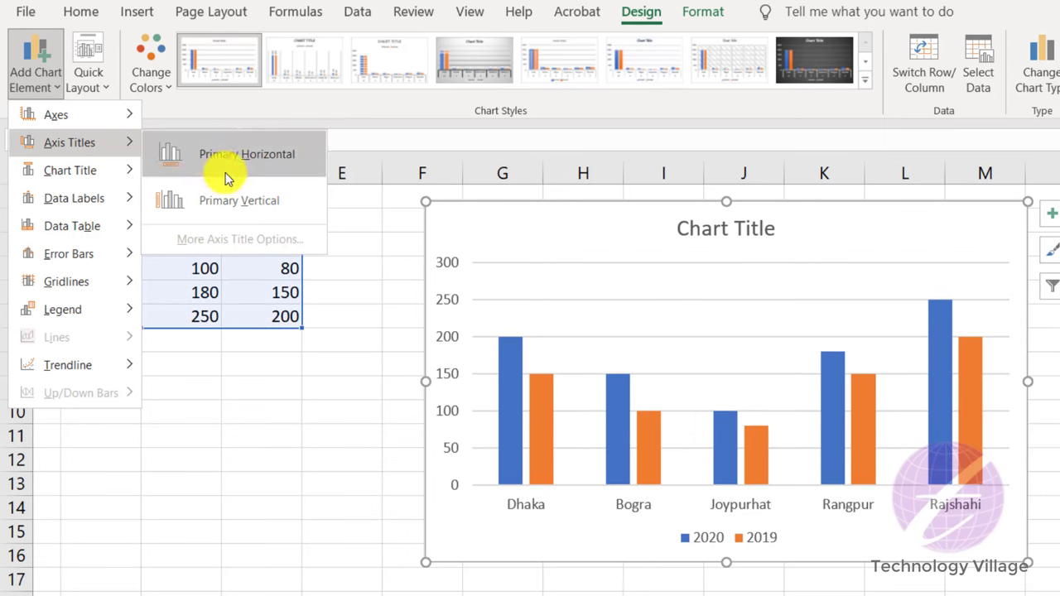
{"action": "left_click", "coordinate": [263, 158]}
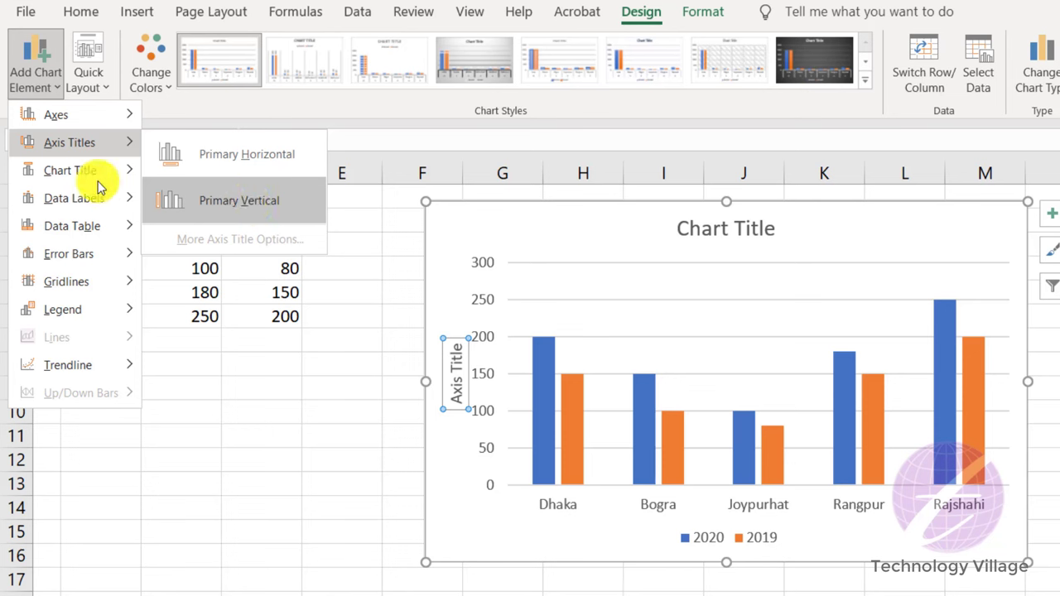
{"action": "mouse_move", "coordinate": [95, 180]}
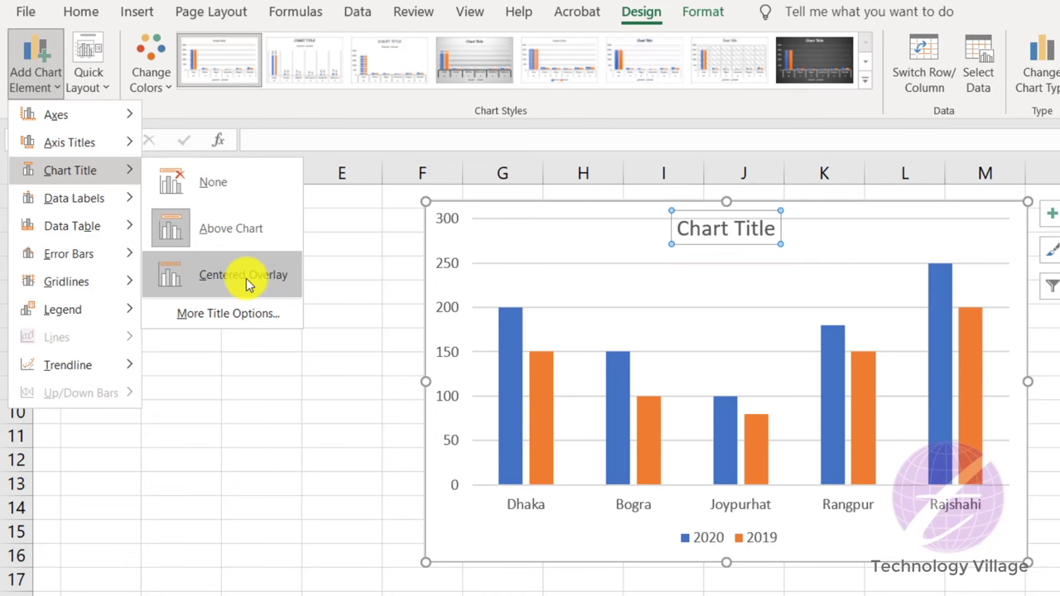
{"action": "mouse_move", "coordinate": [95, 199]}
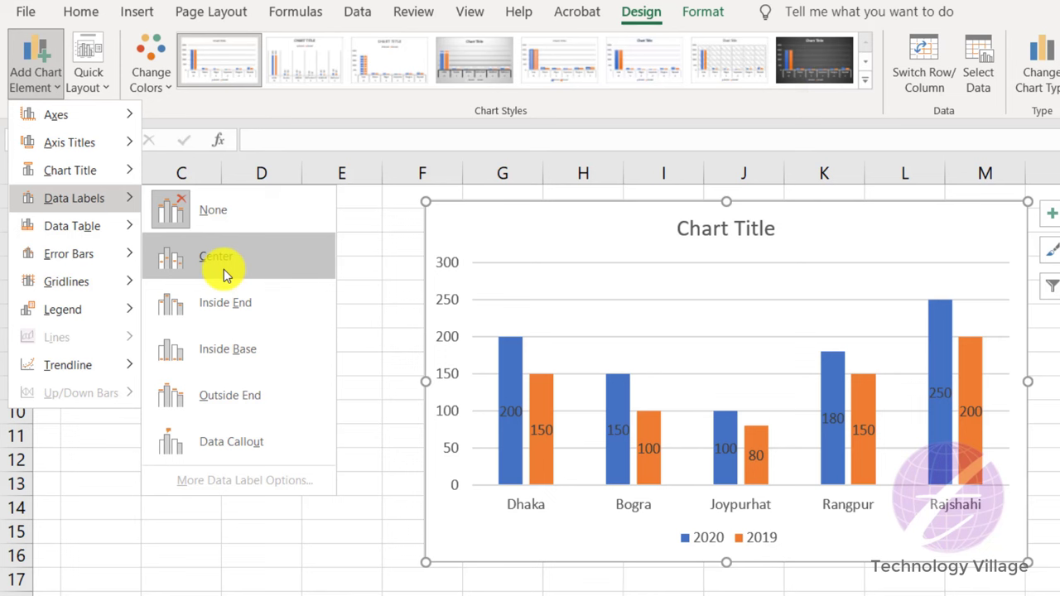
{"action": "left_click", "coordinate": [503, 422]}
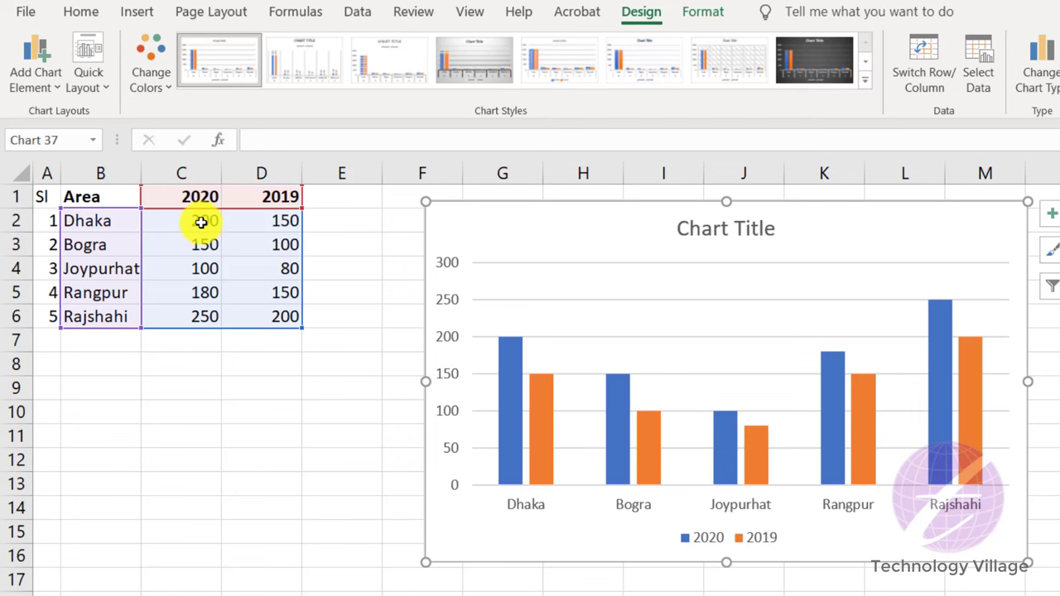
Step: Preview the data callout, data table, error bar, gridline, legend and trendline options on the chart
{"action": "left_click", "coordinate": [50, 88]}
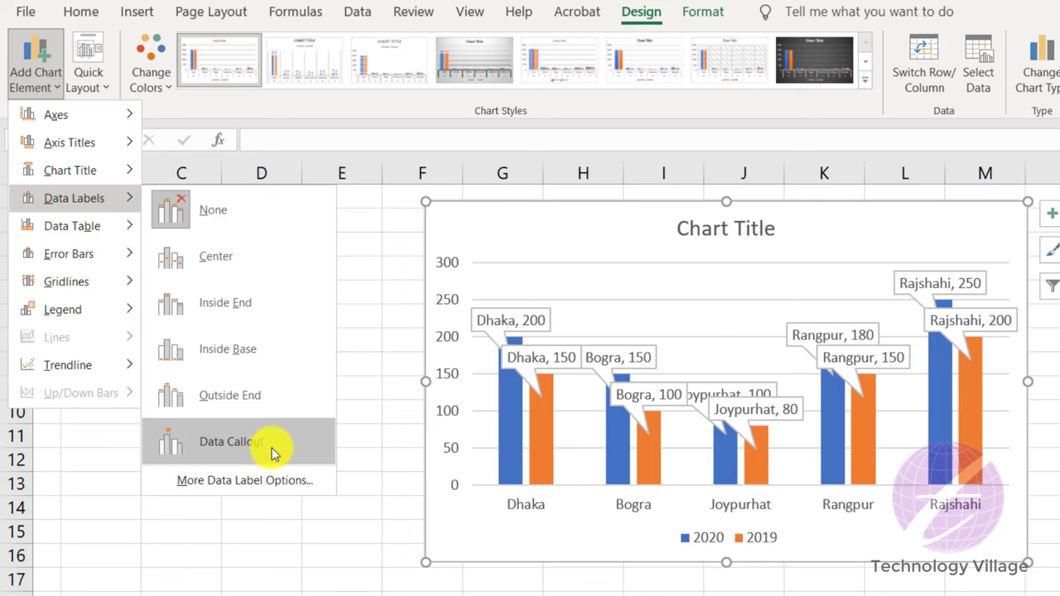
{"action": "mouse_move", "coordinate": [134, 225]}
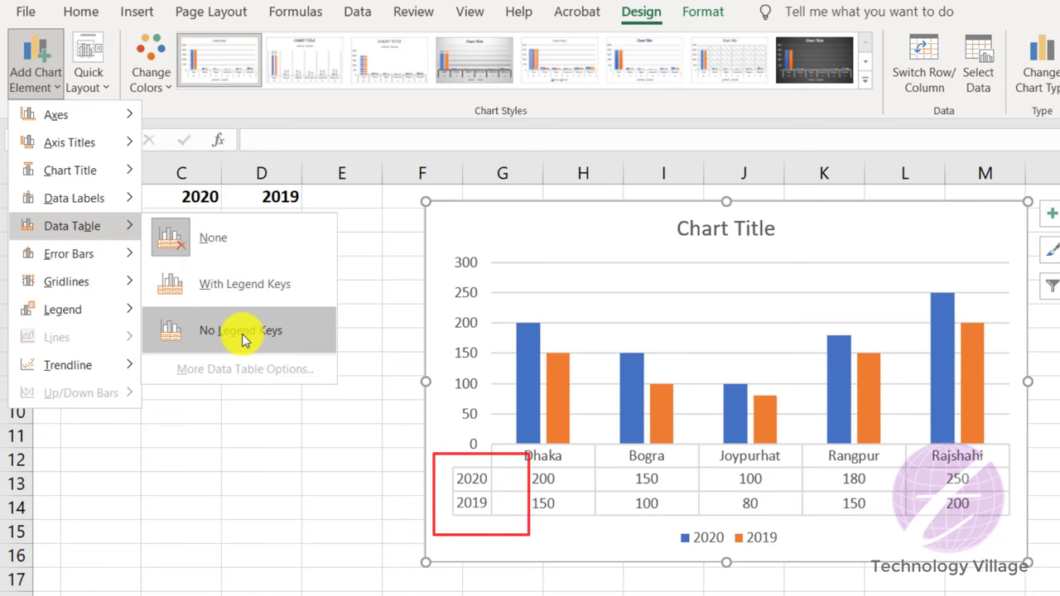
{"action": "mouse_move", "coordinate": [65, 259]}
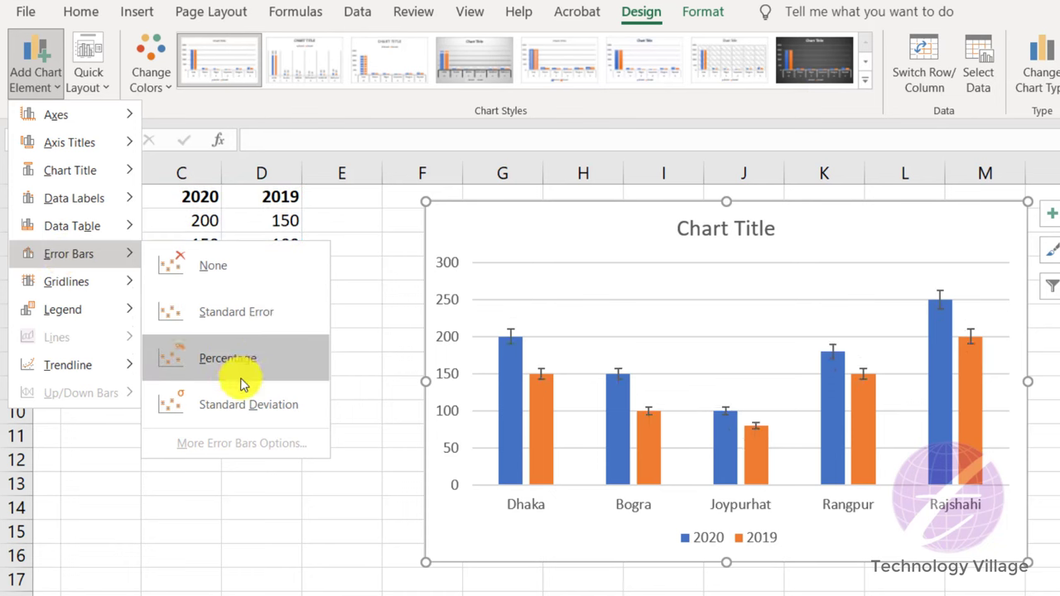
{"action": "mouse_move", "coordinate": [64, 279]}
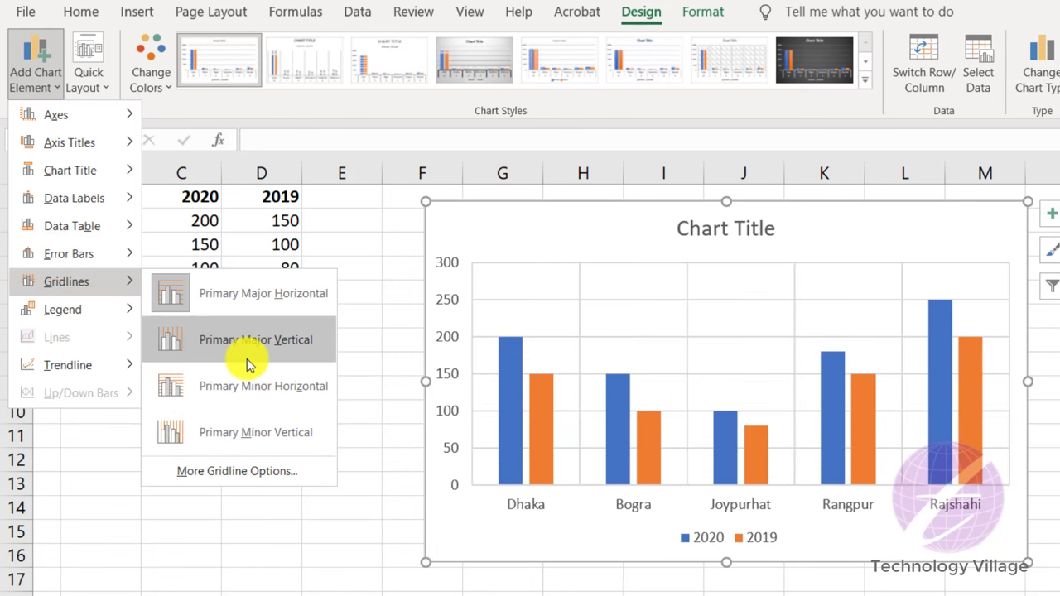
{"action": "mouse_move", "coordinate": [96, 315]}
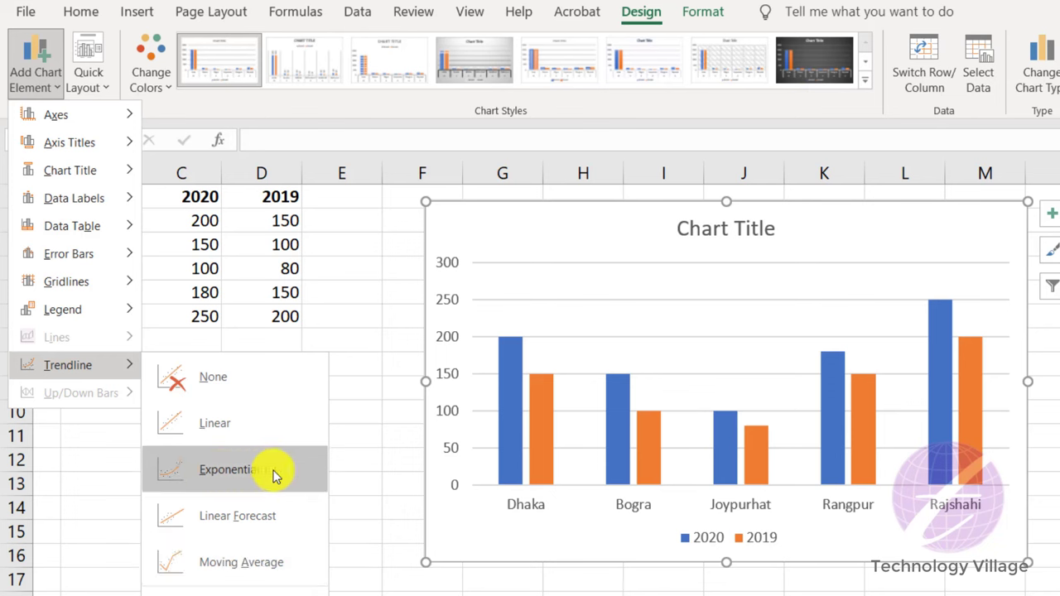
{"action": "left_click", "coordinate": [506, 294]}
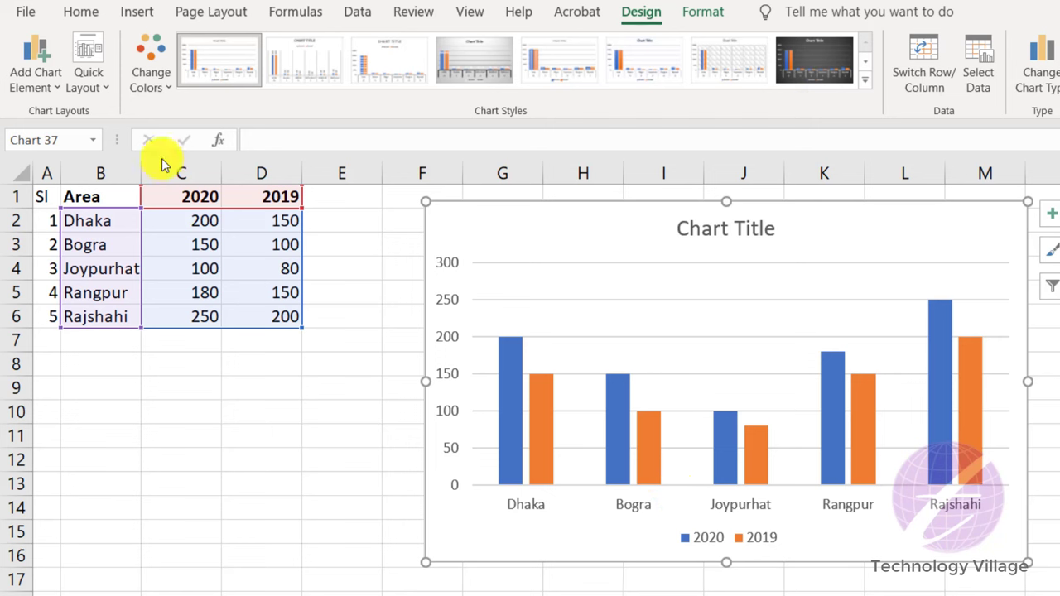
Step: Browse the quick layouts and recolor the chart with the Colorful palette that starts with green and light blue
{"action": "left_click", "coordinate": [104, 95]}
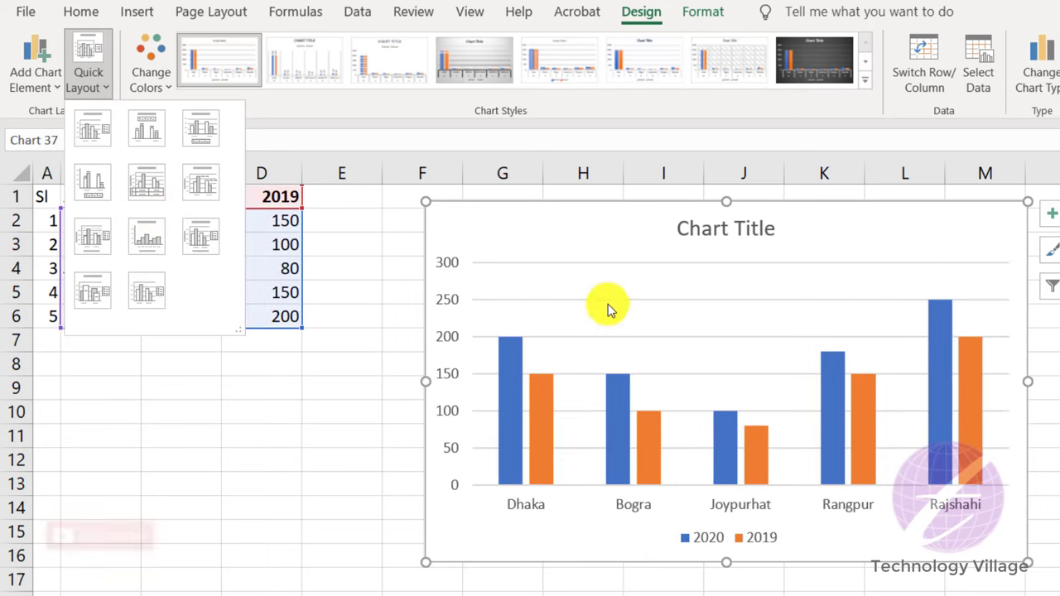
{"action": "left_click", "coordinate": [152, 51]}
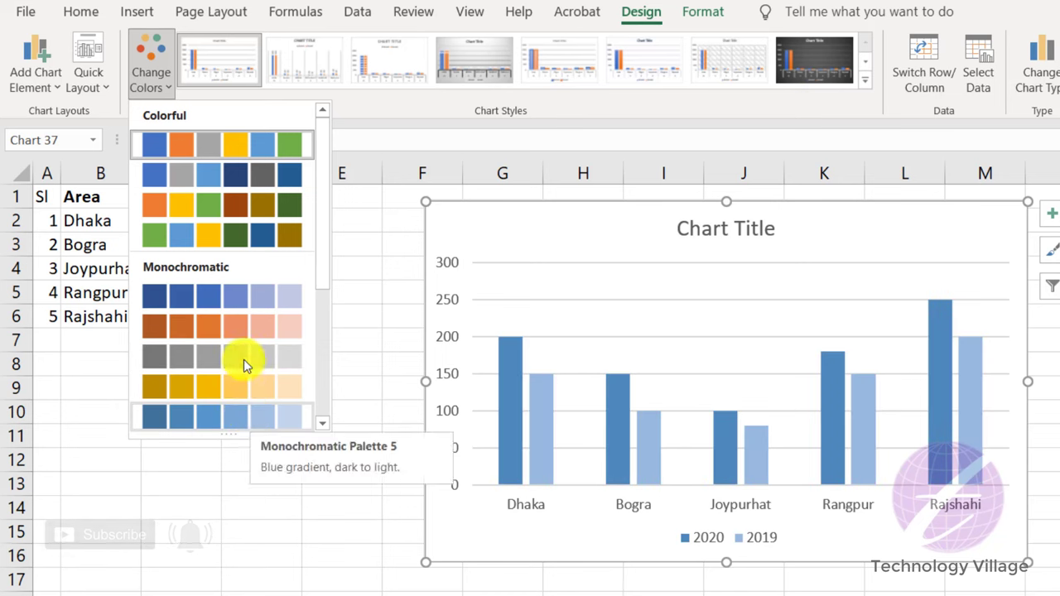
{"action": "left_click", "coordinate": [238, 238]}
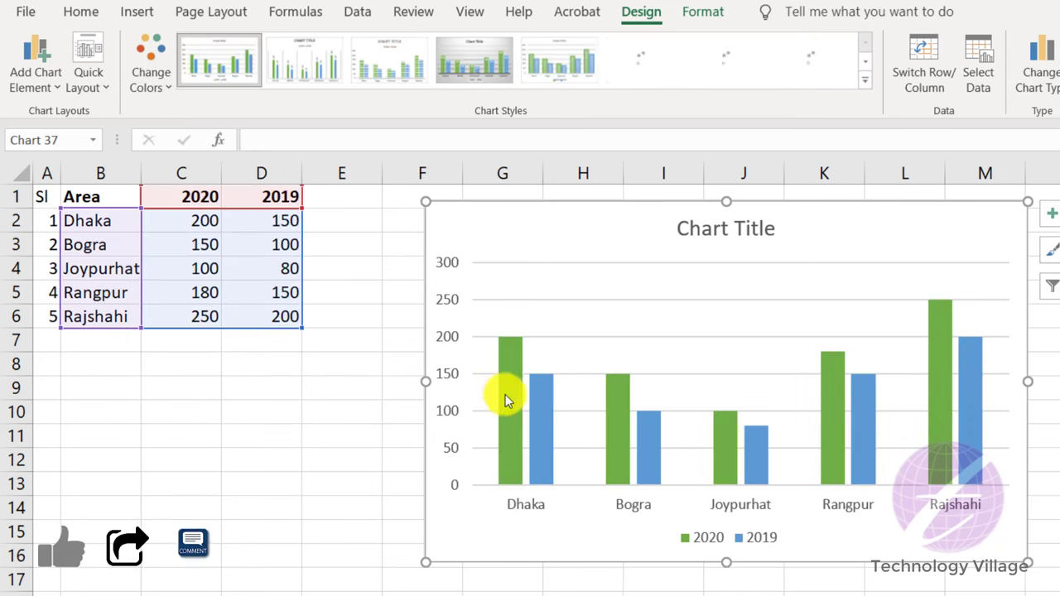
Step: Apply the last chart style, with a bold title and wide, shadowed gradient columns
{"action": "mouse_move", "coordinate": [524, 402]}
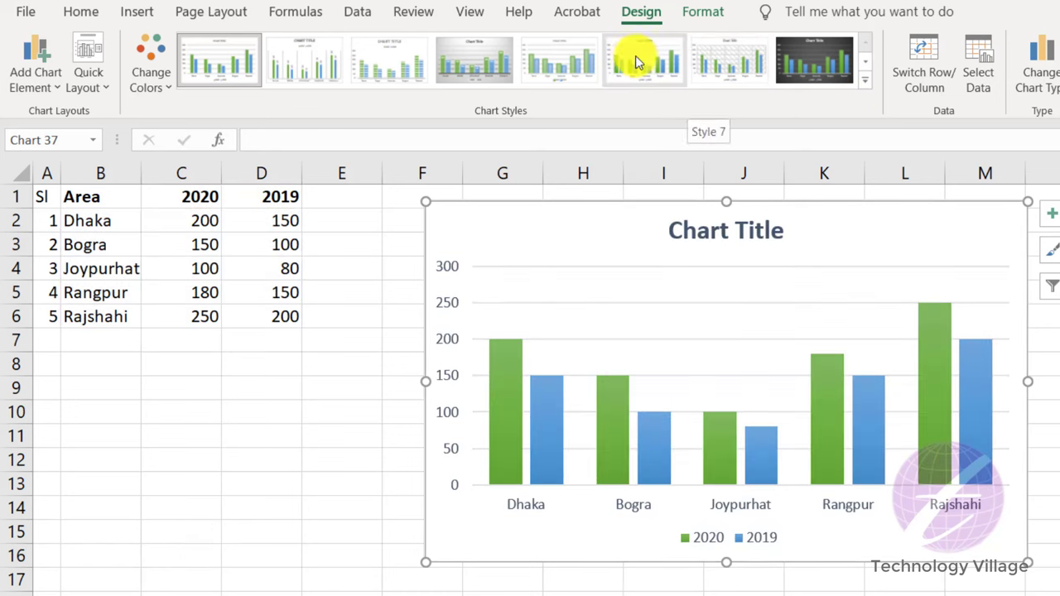
{"action": "left_click", "coordinate": [867, 83]}
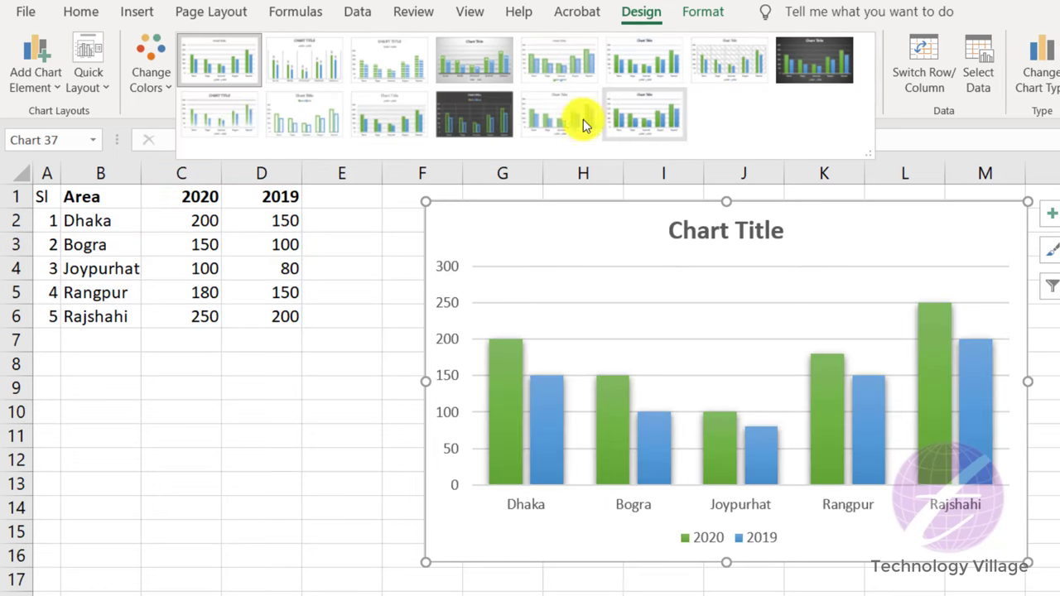
{"action": "left_click", "coordinate": [654, 116]}
{"action": "mouse_move", "coordinate": [884, 465]}
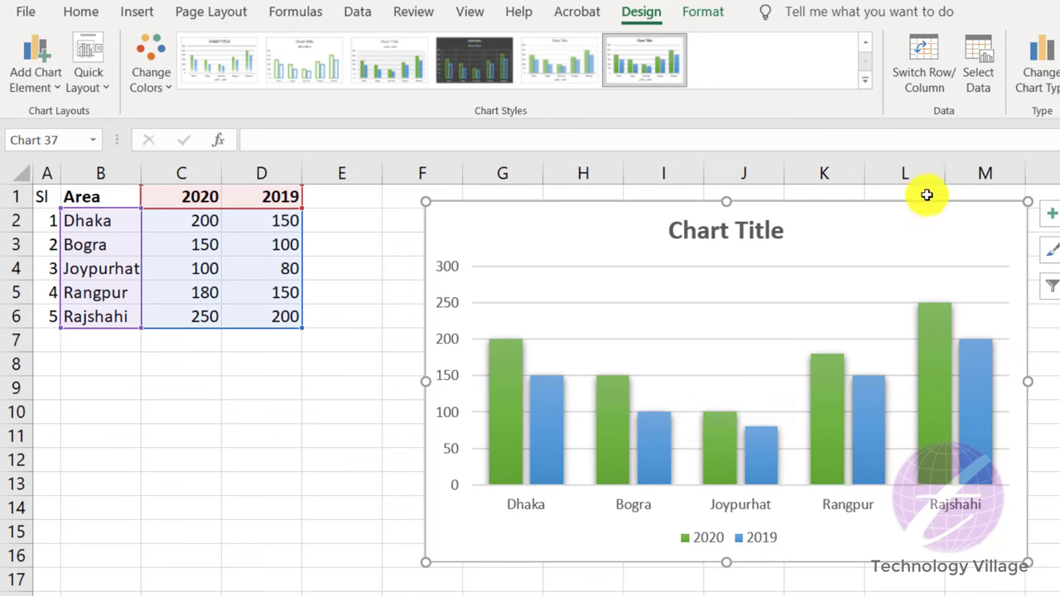
Step: Swap the chart's rows and columns and swap them back
{"action": "left_click", "coordinate": [934, 87]}
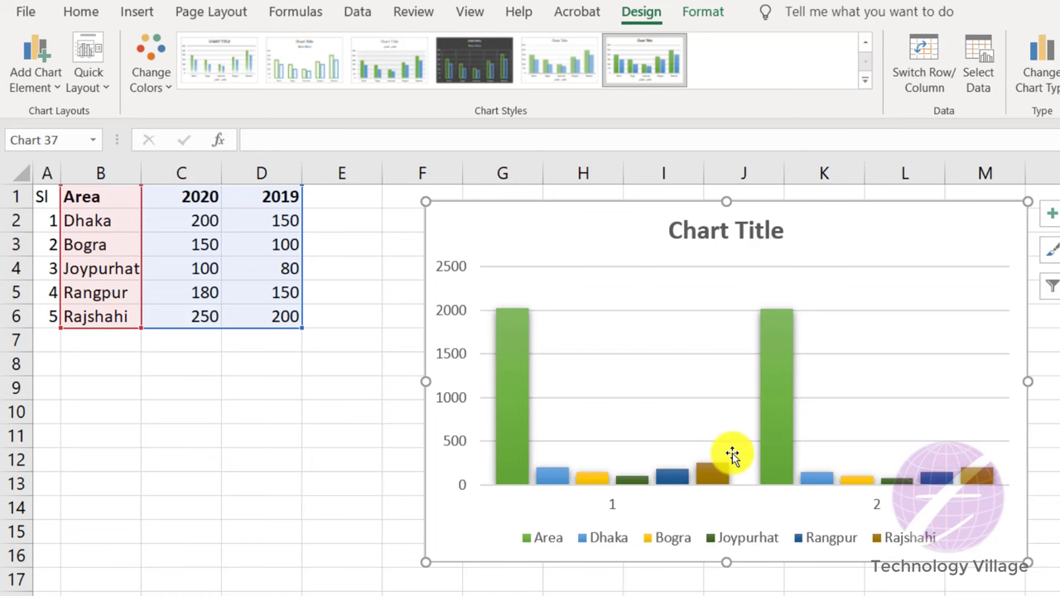
{"action": "left_click", "coordinate": [917, 66]}
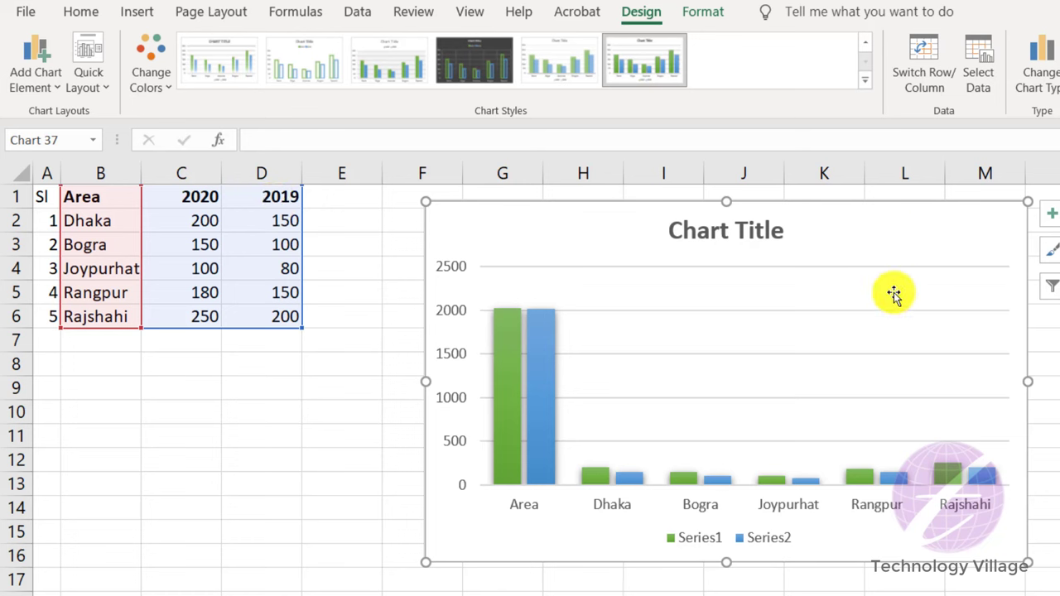
Step: Reset the chart data range to B2:D6 on Sheet2 and name Series1 from the 2020 header in C1
{"action": "left_click", "coordinate": [979, 68]}
{"action": "left_click_drag", "start_coordinate": [82, 218], "coordinate": [268, 323]}
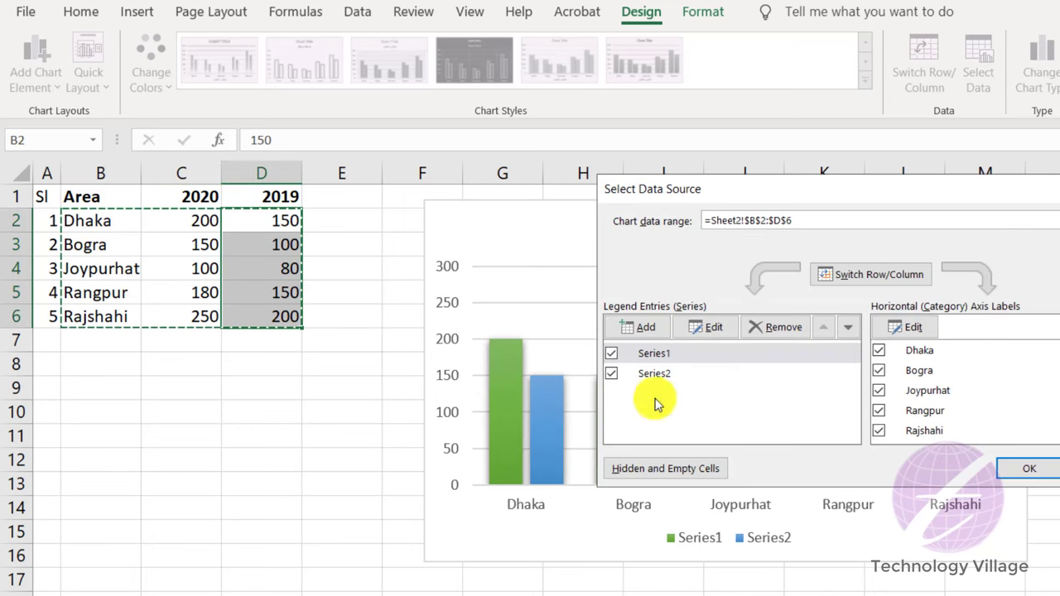
{"action": "left_click", "coordinate": [655, 351]}
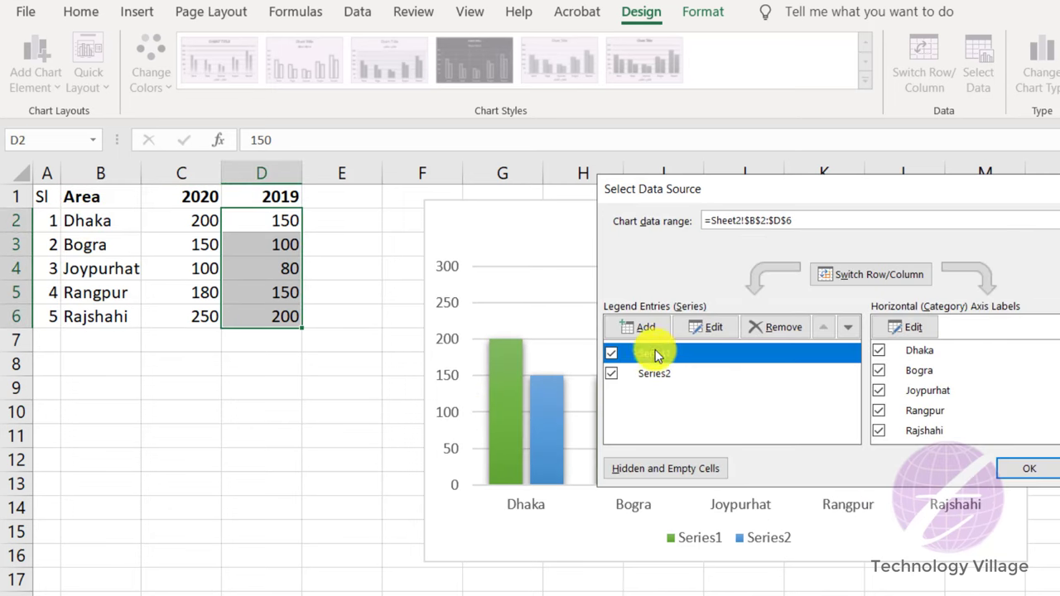
{"action": "left_click", "coordinate": [711, 328]}
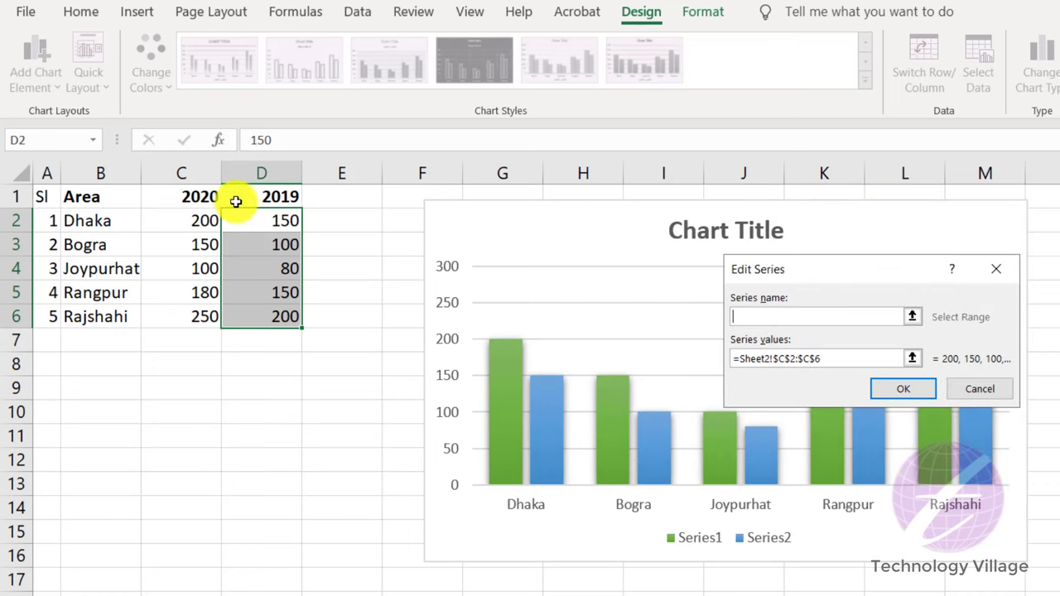
{"action": "left_click", "coordinate": [203, 197]}
{"action": "left_click", "coordinate": [904, 387]}
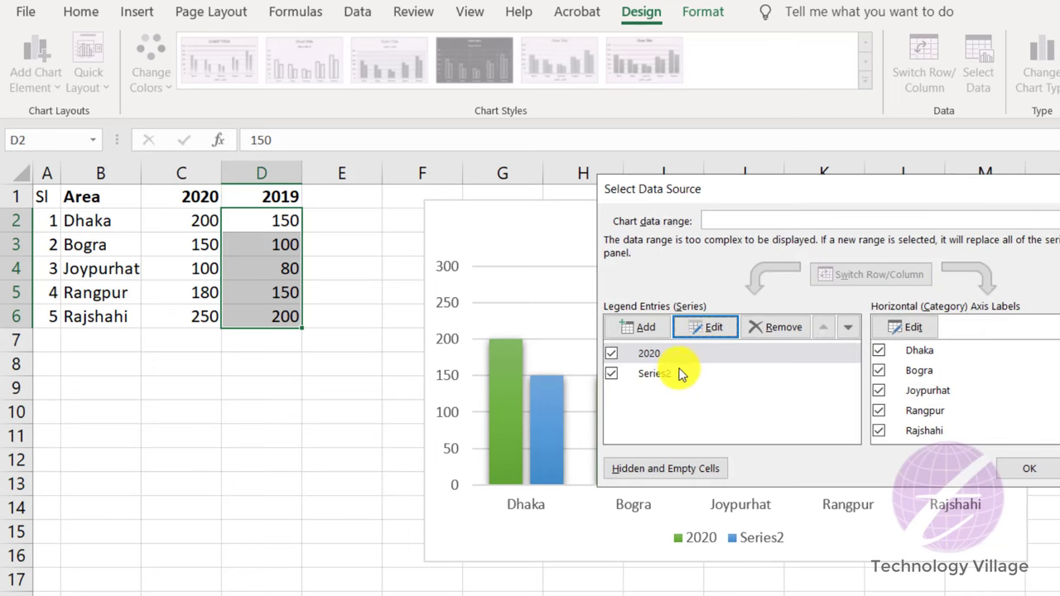
Step: Name Series2 from the 2019 header in D1 and apply the data source changes
{"action": "left_click", "coordinate": [681, 369]}
{"action": "left_click", "coordinate": [710, 325]}
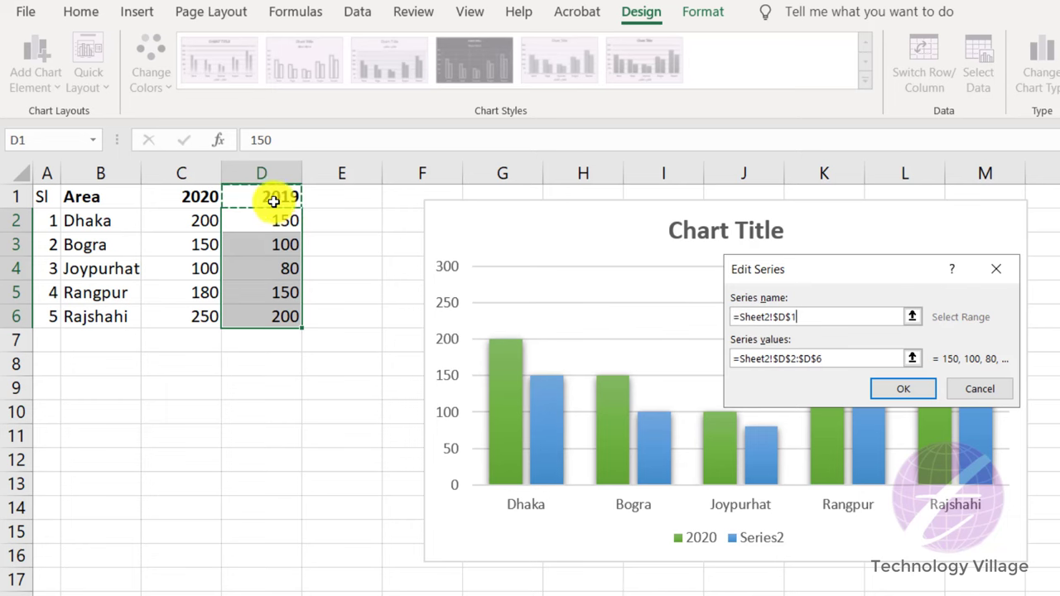
{"action": "left_click", "coordinate": [885, 389]}
{"action": "left_click", "coordinate": [1034, 464]}
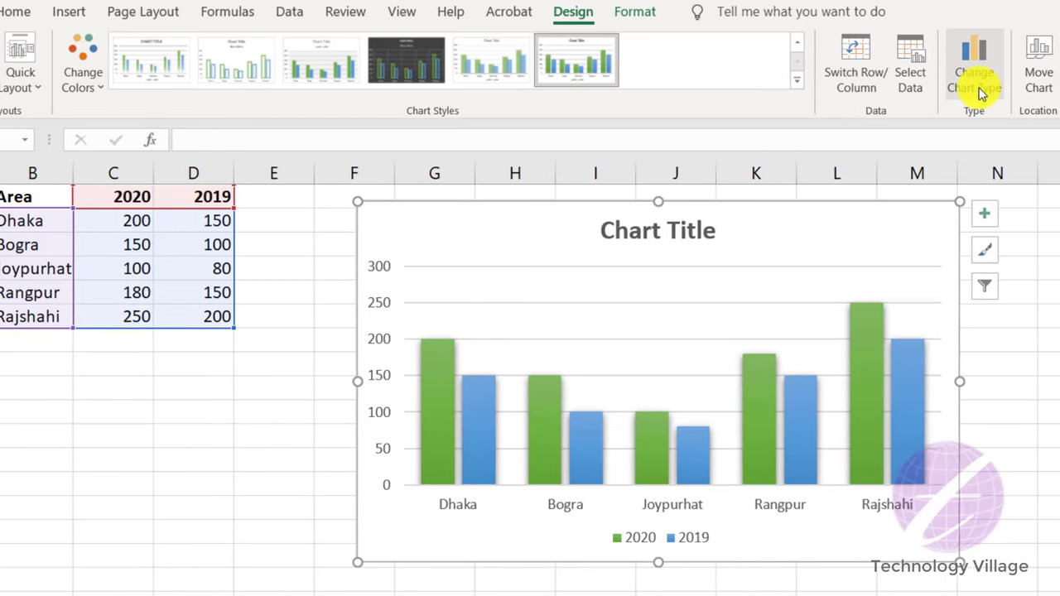
Step: Look through the available chart types and keep the clustered column chart
{"action": "left_click", "coordinate": [974, 91]}
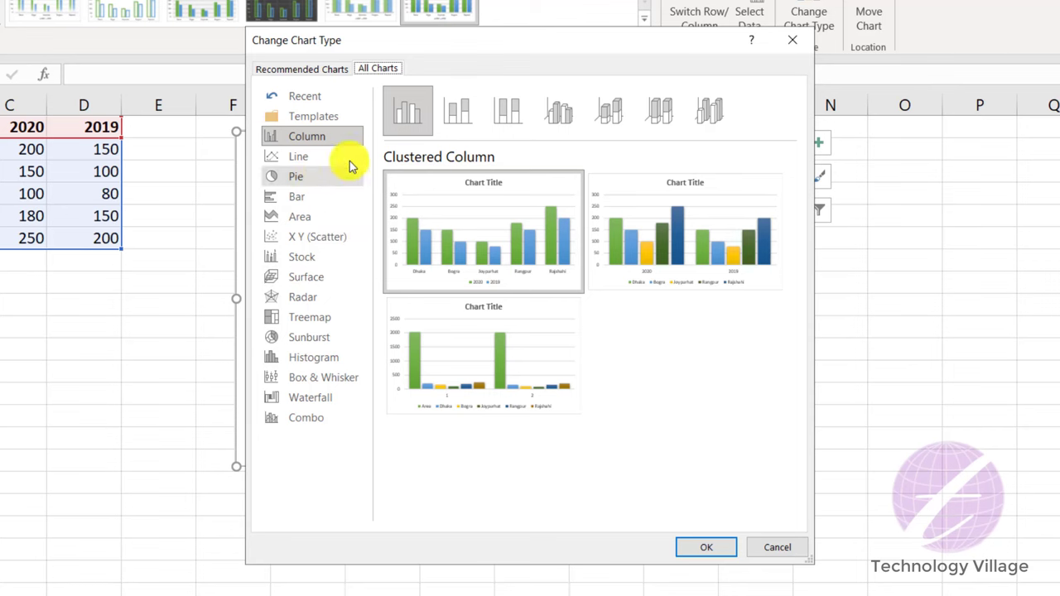
{"action": "left_click", "coordinate": [759, 538]}
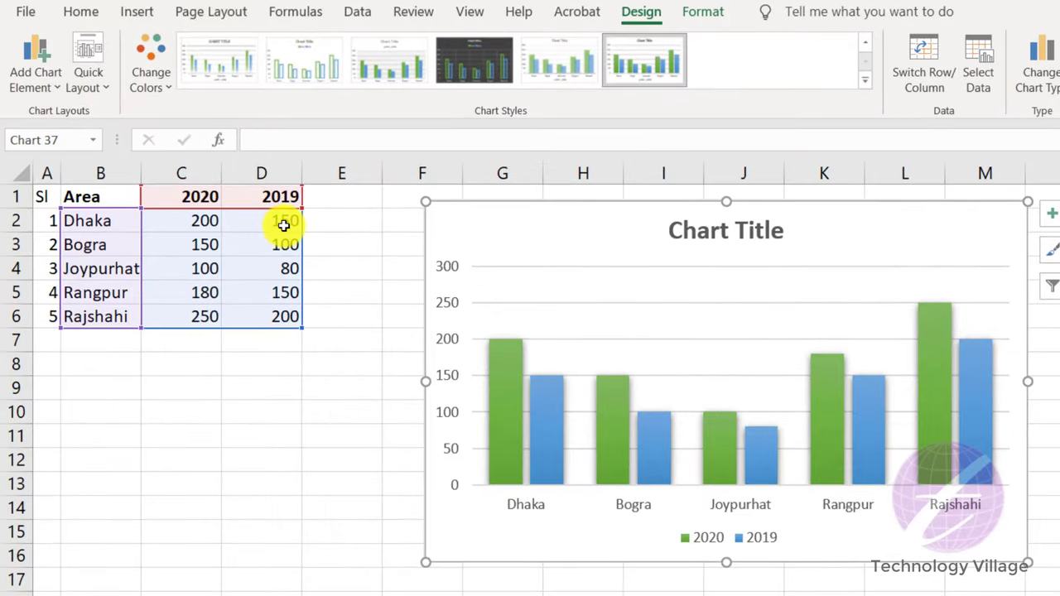
Step: Add a bold 2018 header in E1 with the values 100, 80, 60, 90 and 180 in E2:E6
{"action": "left_click", "coordinate": [326, 197]}
{"action": "type", "text": "2018"}
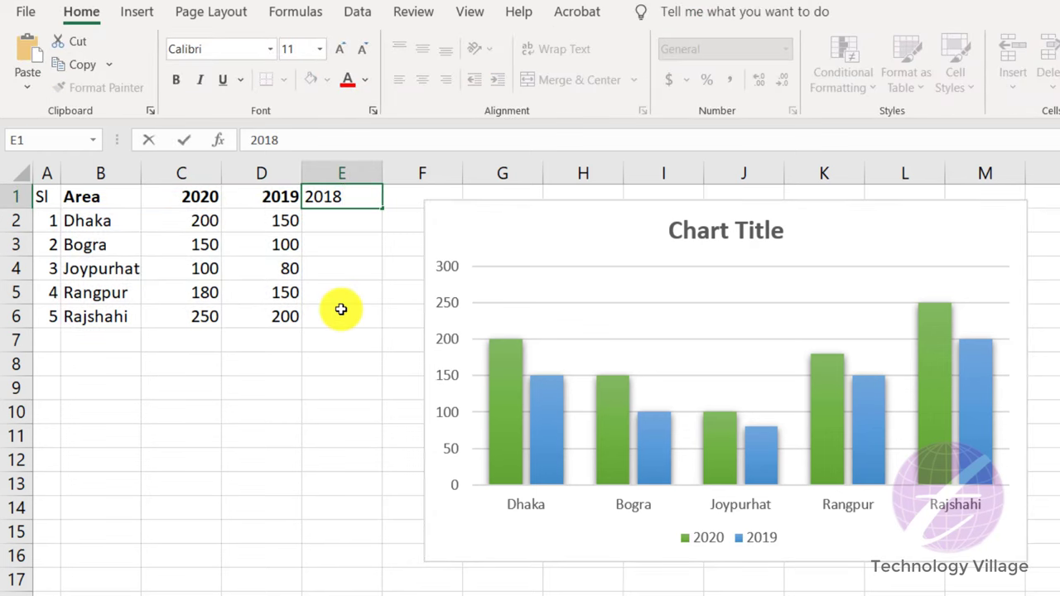
{"action": "key", "text": "Return"}
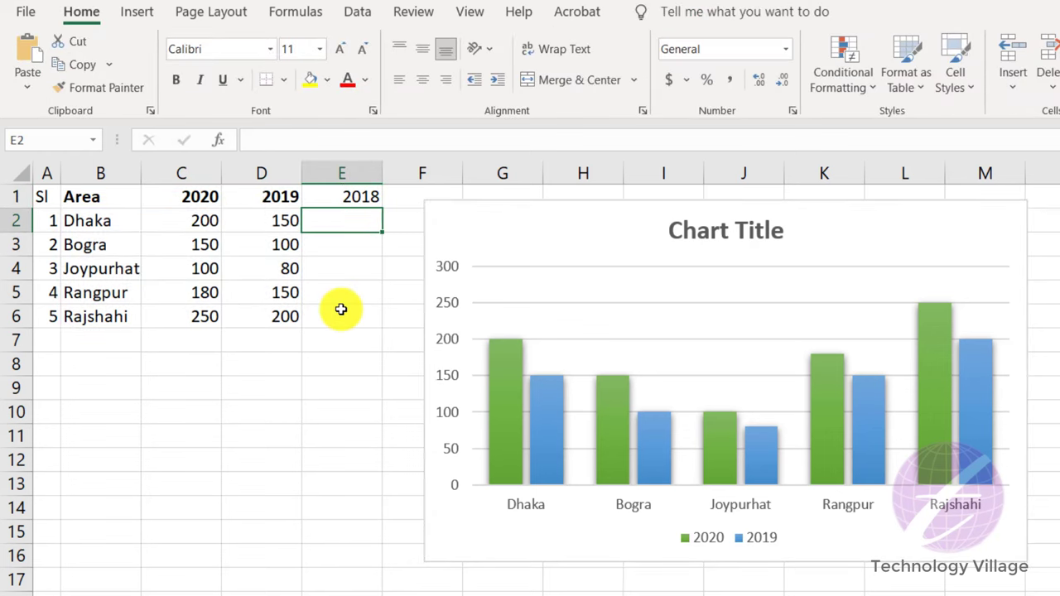
{"action": "type", "text": "100"}
{"action": "key", "text": "Return"}
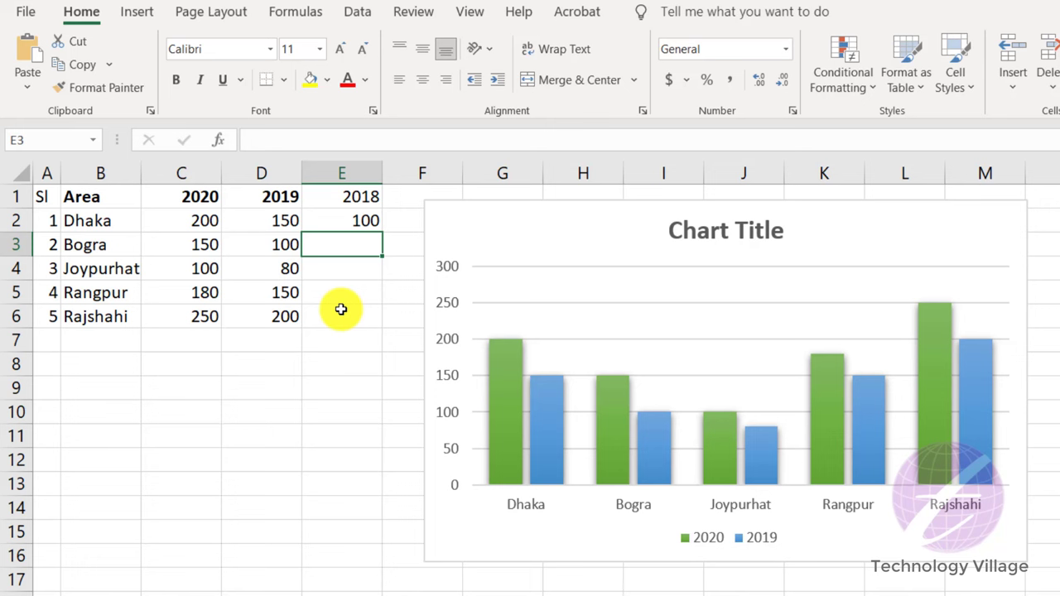
{"action": "type", "text": "80"}
{"action": "key", "text": "Return"}
{"action": "type", "text": "60"}
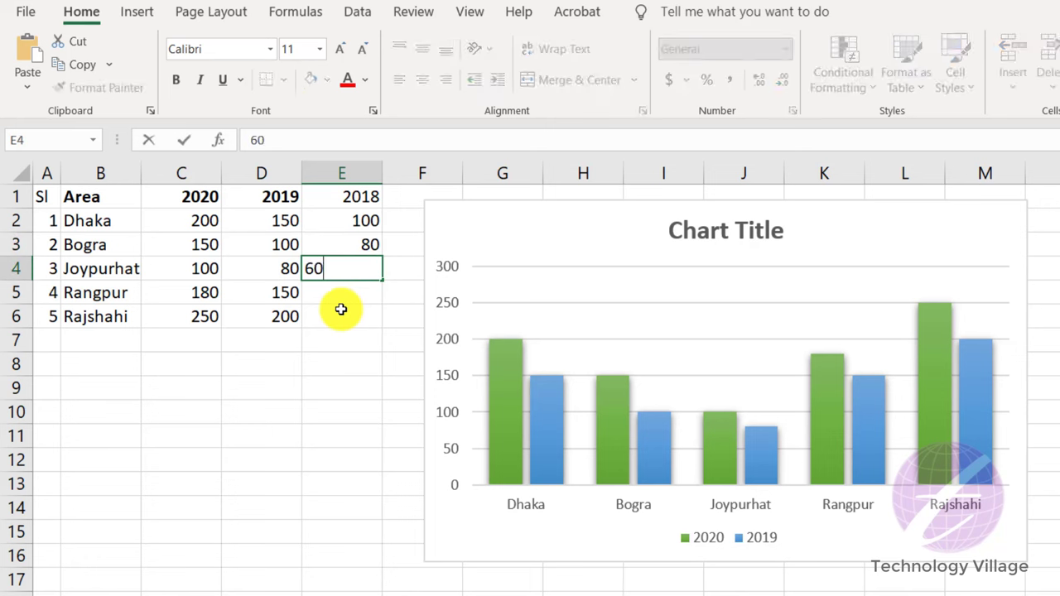
{"action": "key", "text": "Return"}
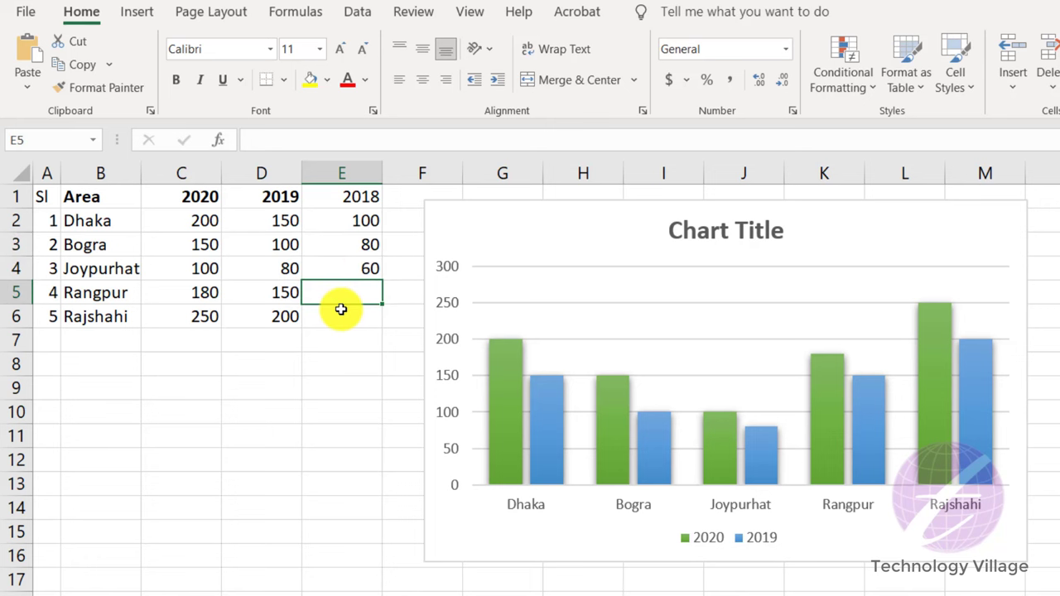
{"action": "type", "text": "90"}
{"action": "key", "text": "Return"}
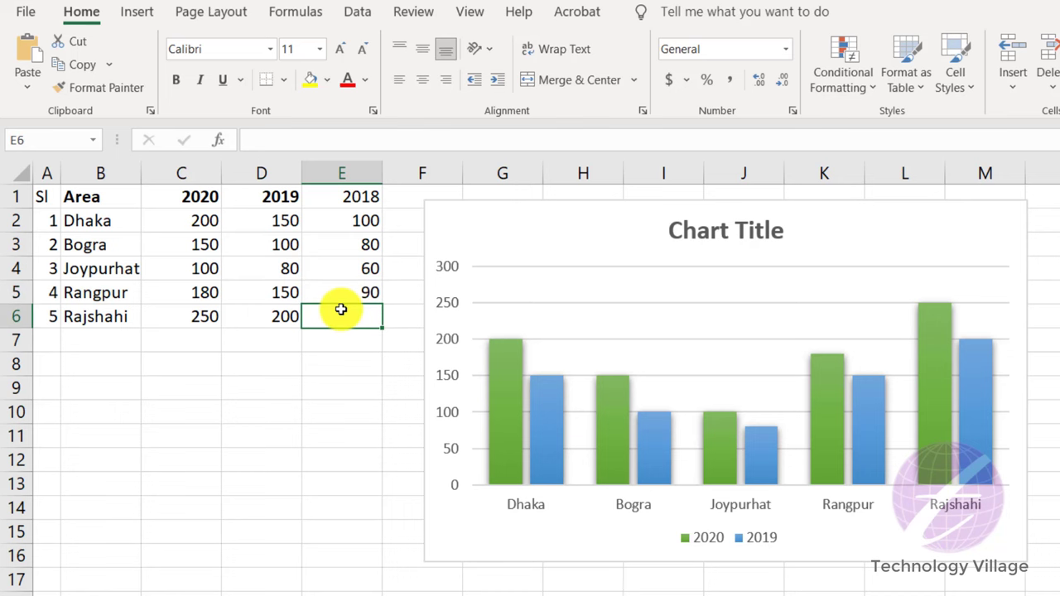
{"action": "type", "text": "1"}
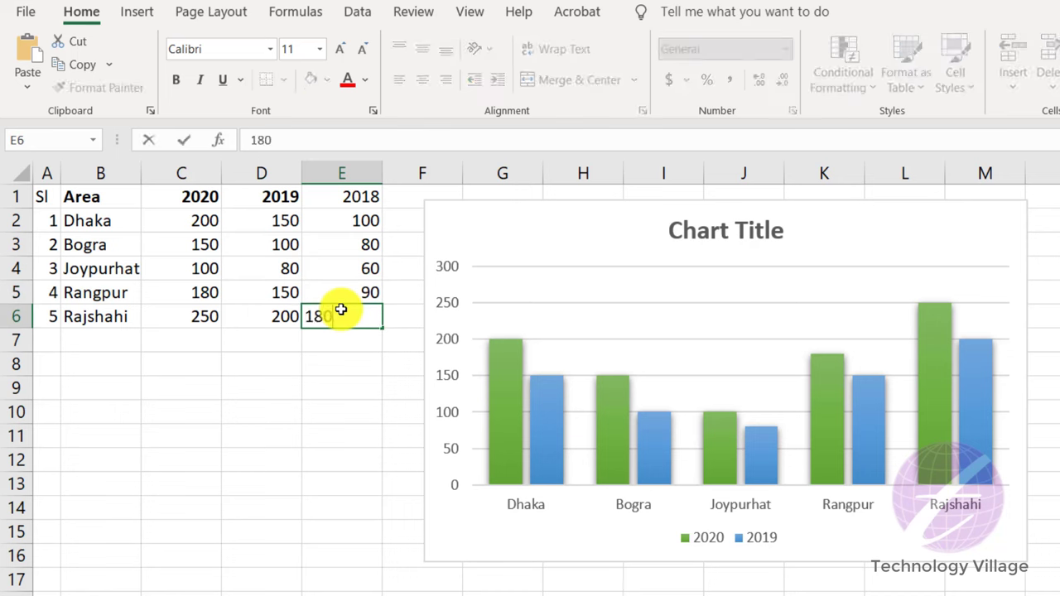
{"action": "type", "text": "80"}
{"action": "key", "text": "Return"}
{"action": "left_click", "coordinate": [352, 196]}
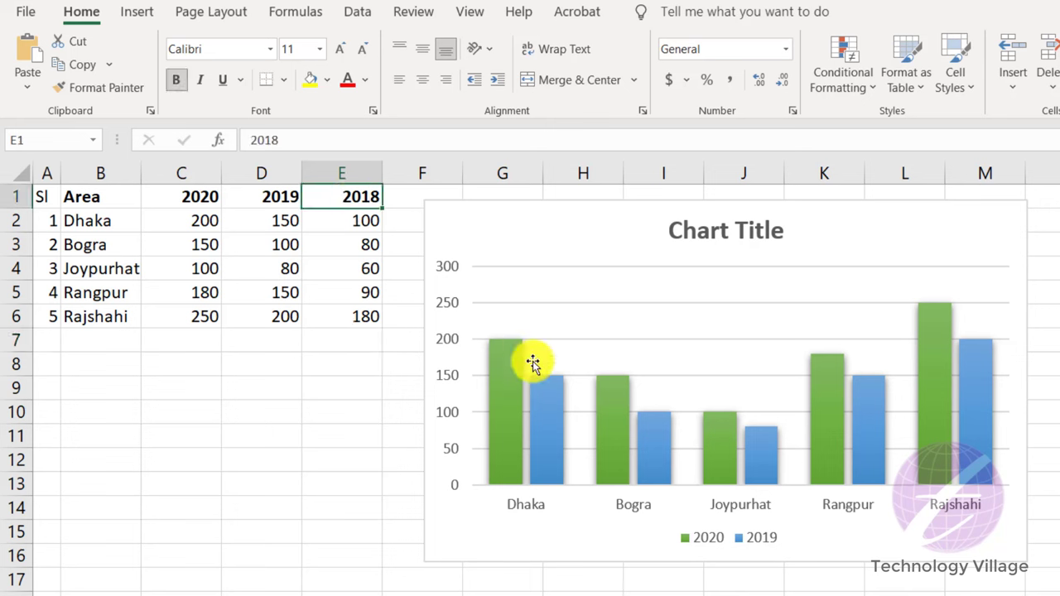
Step: Change the column chart's data range to B2:E6 on Sheet2 so it includes the 2018 values
{"action": "left_click", "coordinate": [678, 213]}
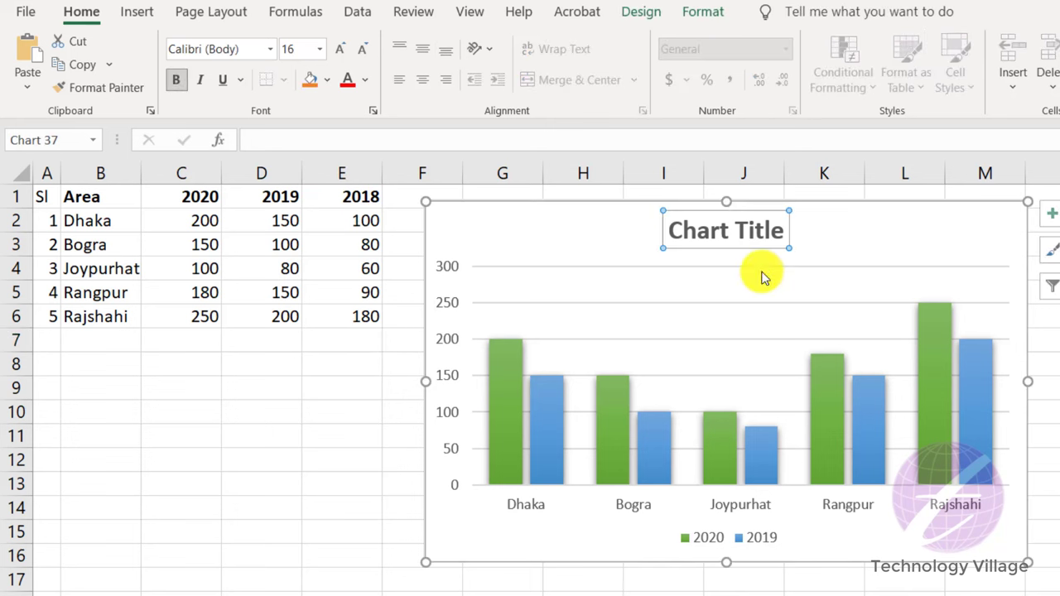
{"action": "left_click", "coordinate": [642, 12]}
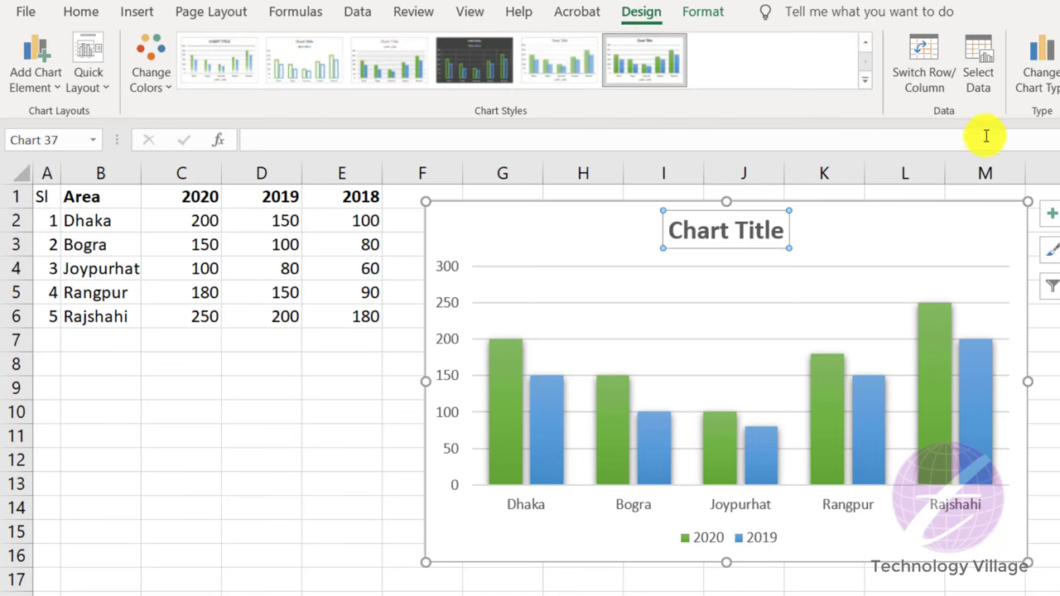
{"action": "left_click", "coordinate": [982, 75]}
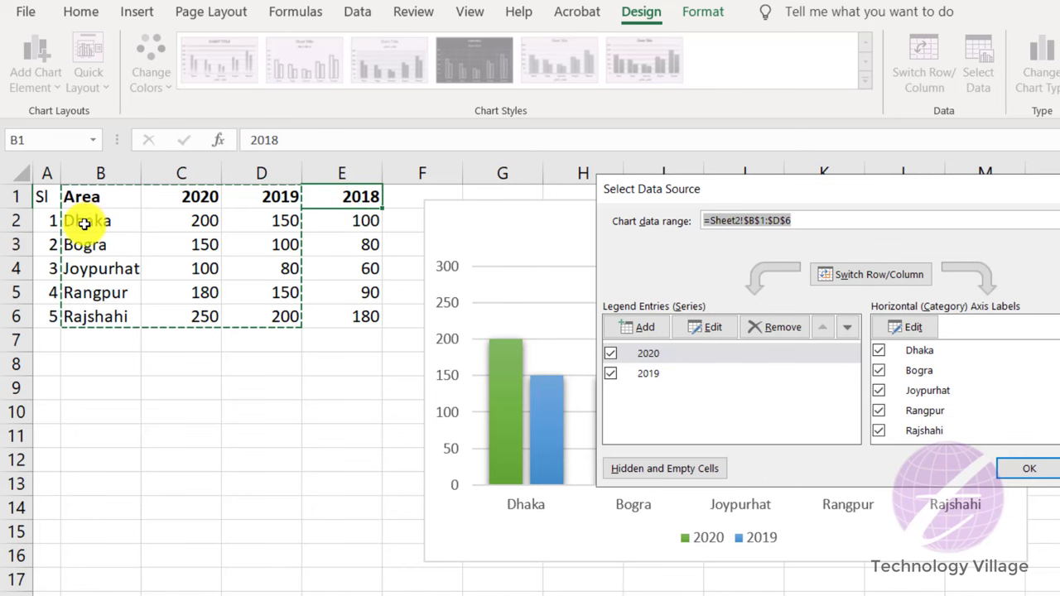
{"action": "left_click_drag", "start_coordinate": [85, 223], "coordinate": [345, 313]}
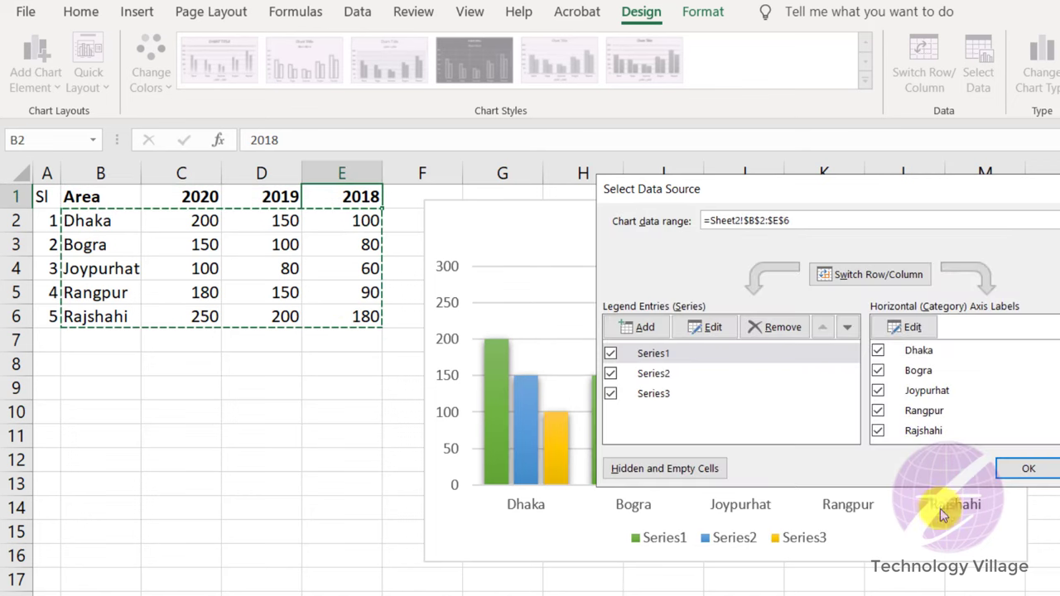
{"action": "left_click", "coordinate": [1036, 468]}
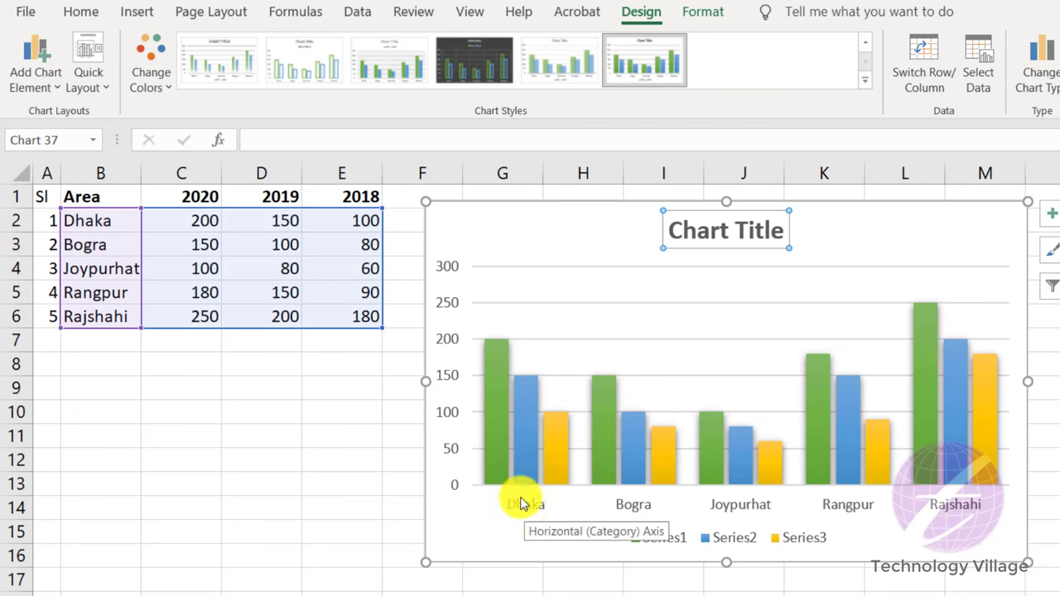
{"action": "mouse_move", "coordinate": [521, 454]}
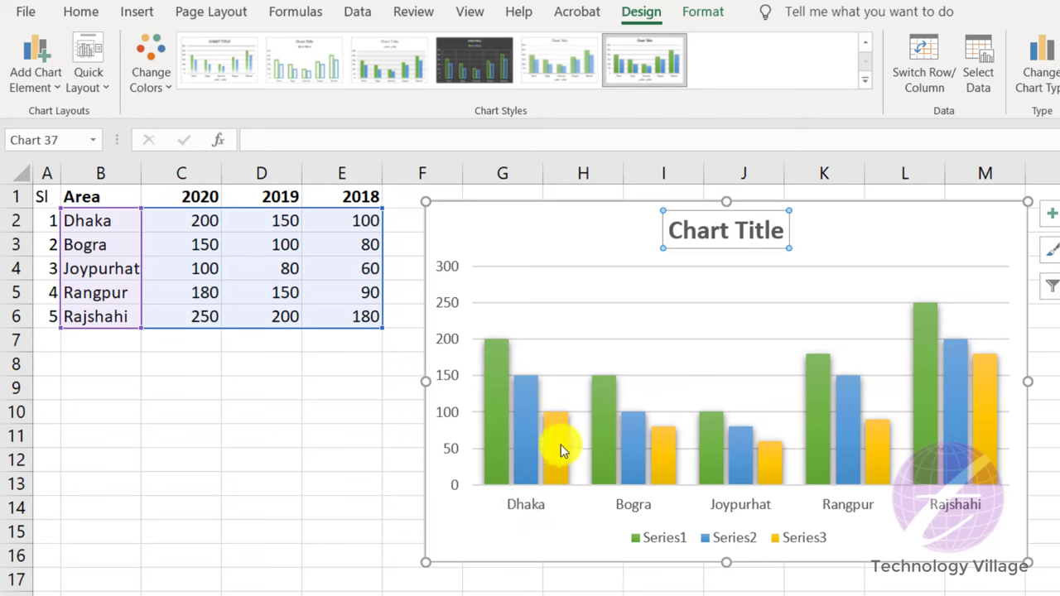
{"action": "mouse_move", "coordinate": [561, 452]}
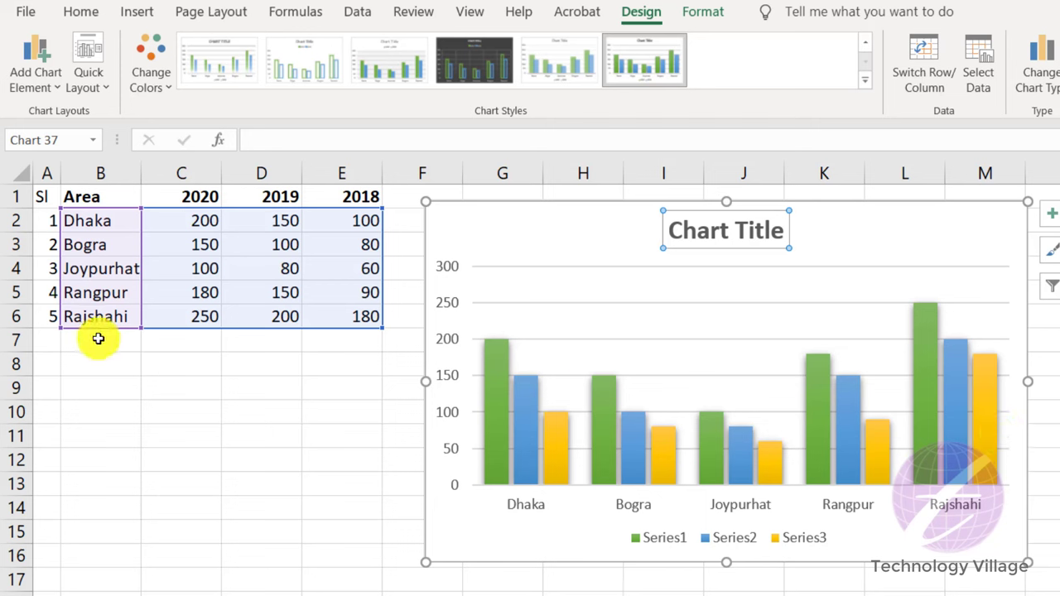
Step: Add serial number 6 for the area Tangail in row 7 with the values 190, 160 and 100 for 2020, 2019 and 2018
{"action": "left_click", "coordinate": [46, 348]}
{"action": "type", "text": "6"}
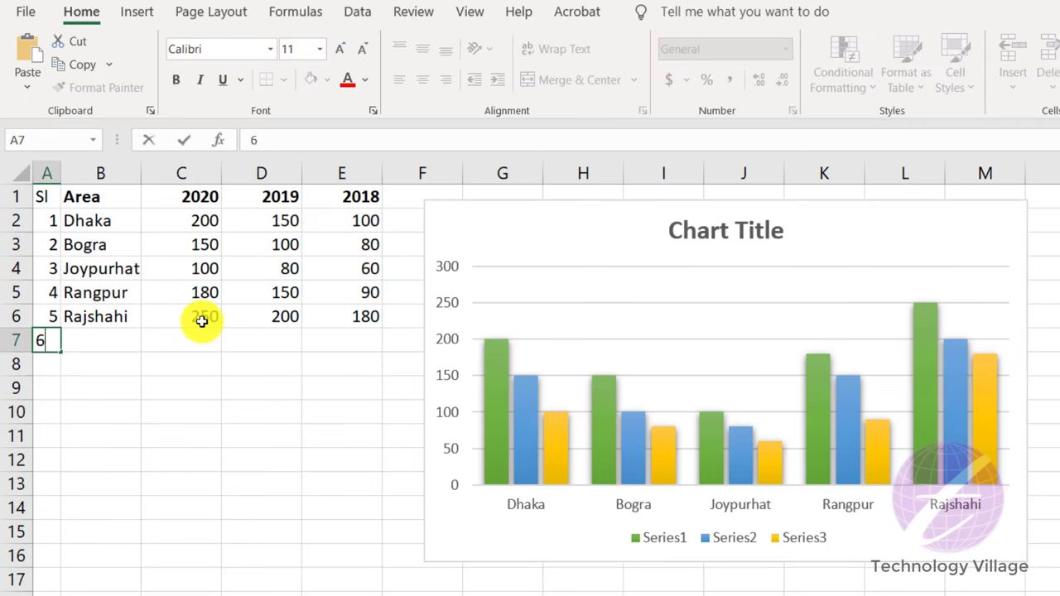
{"action": "key", "text": "Tab"}
{"action": "type", "text": "Ta"}
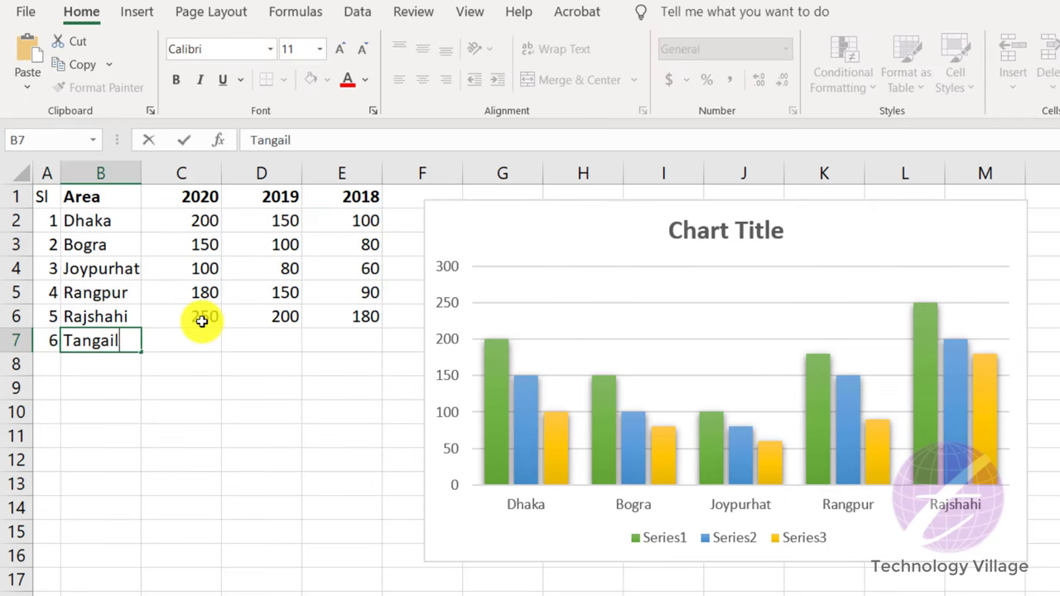
{"action": "key", "text": "Tab"}
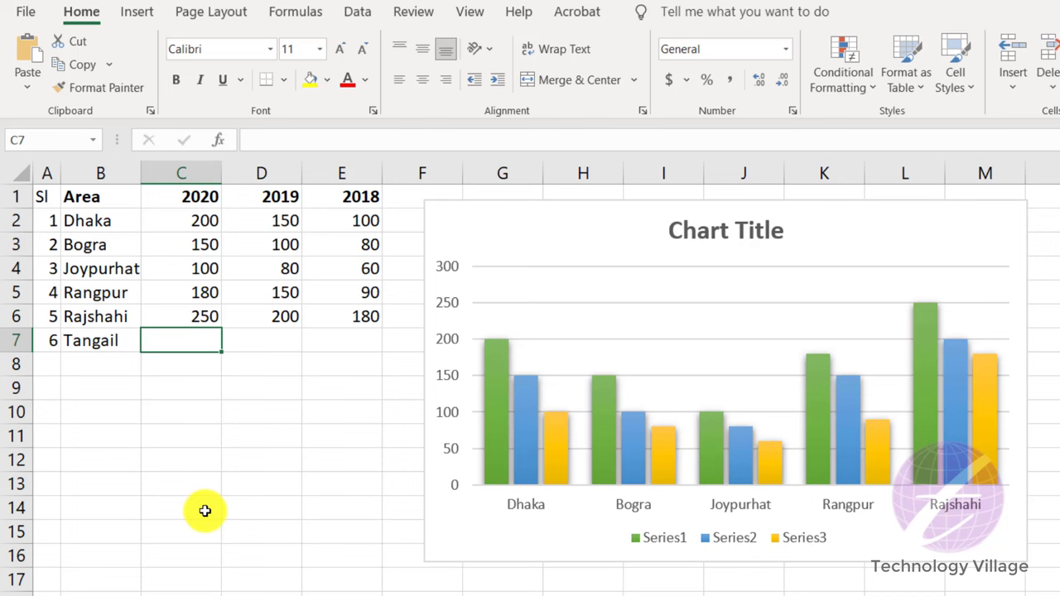
{"action": "type", "text": "190"}
{"action": "key", "text": "Tab"}
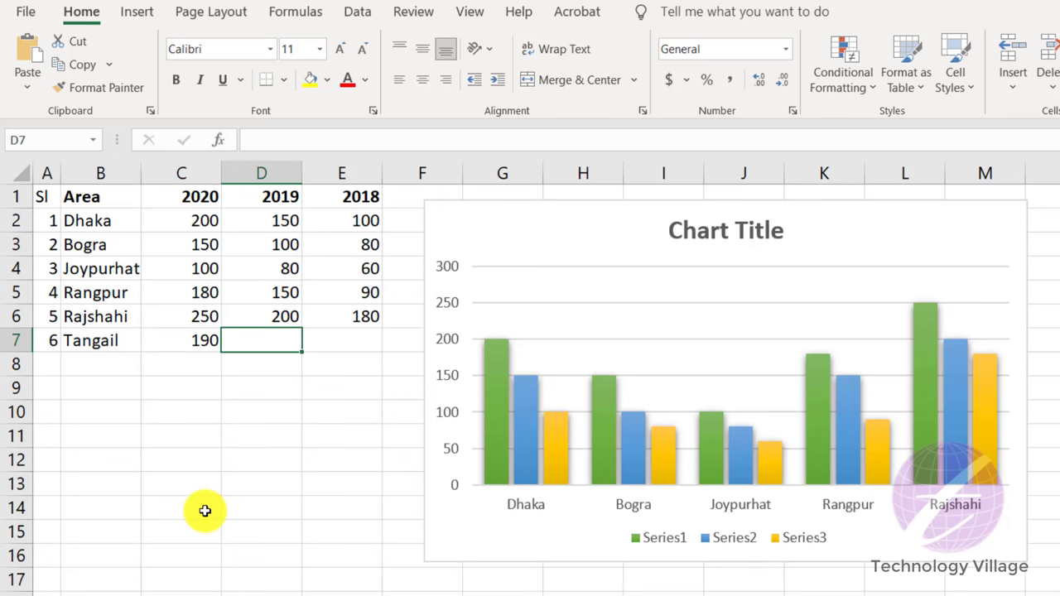
{"action": "type", "text": "160"}
{"action": "key", "text": "Tab"}
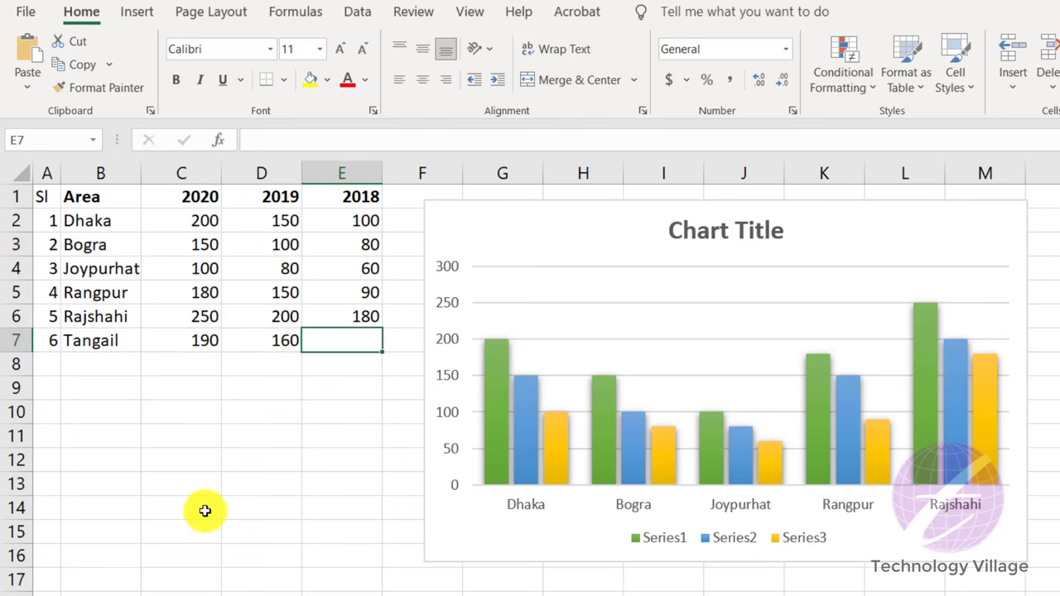
{"action": "type", "text": "100"}
{"action": "key", "text": "Return"}
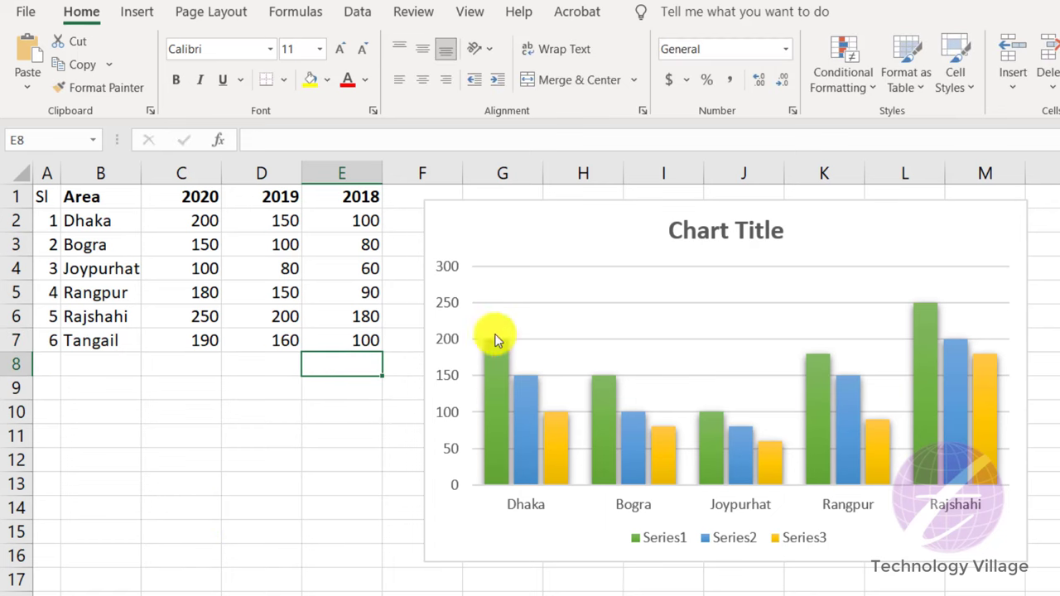
Step: Extend the column chart's data range to B2:E7 on Sheet2 so it includes the Tangail row
{"action": "left_click", "coordinate": [533, 233]}
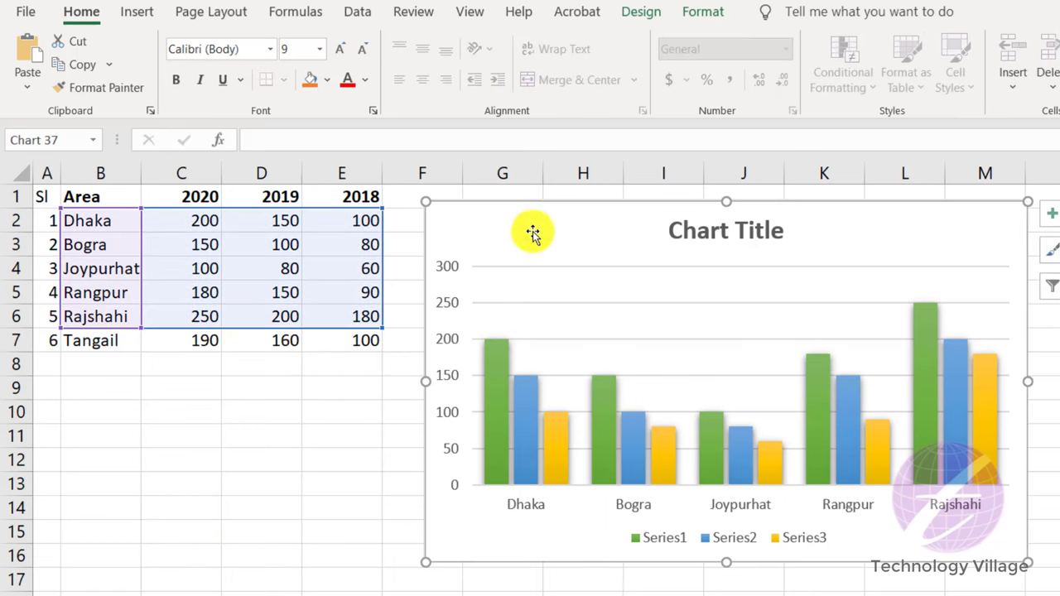
{"action": "left_click", "coordinate": [643, 13]}
{"action": "left_click", "coordinate": [980, 79]}
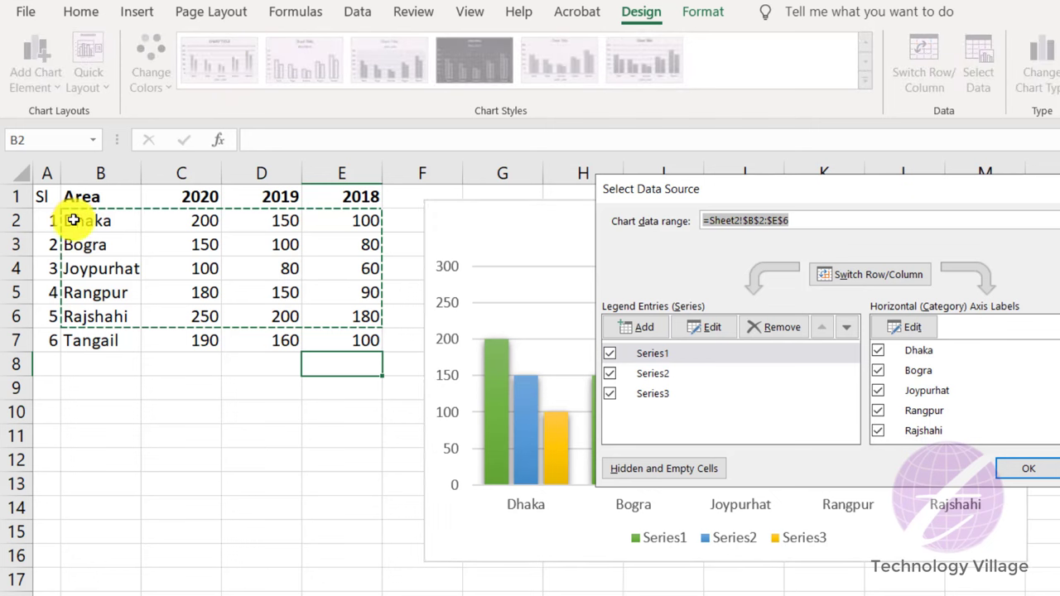
{"action": "left_click_drag", "start_coordinate": [73, 219], "coordinate": [352, 344]}
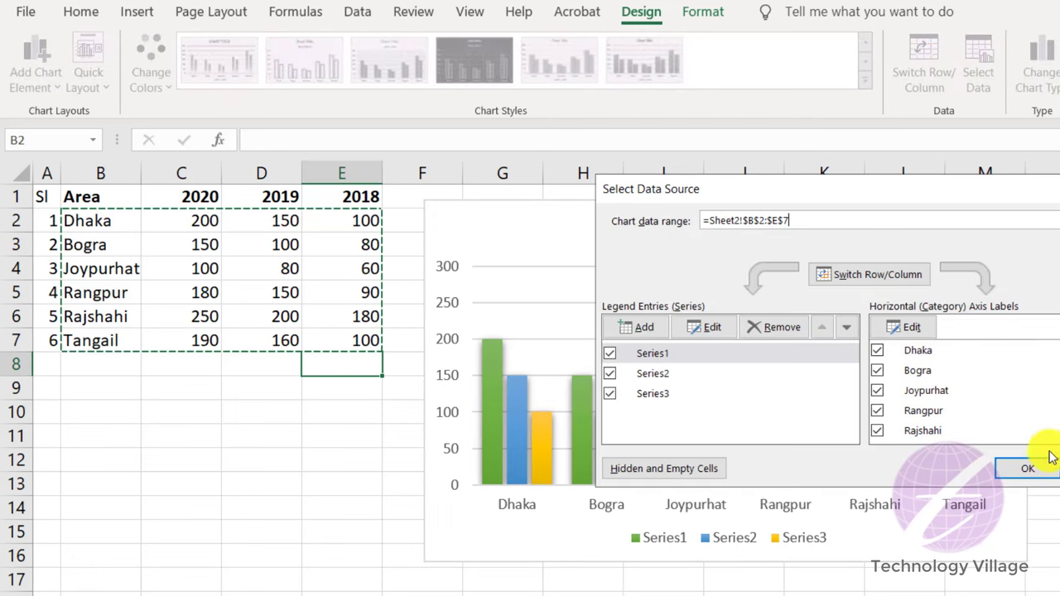
{"action": "left_click", "coordinate": [1028, 469]}
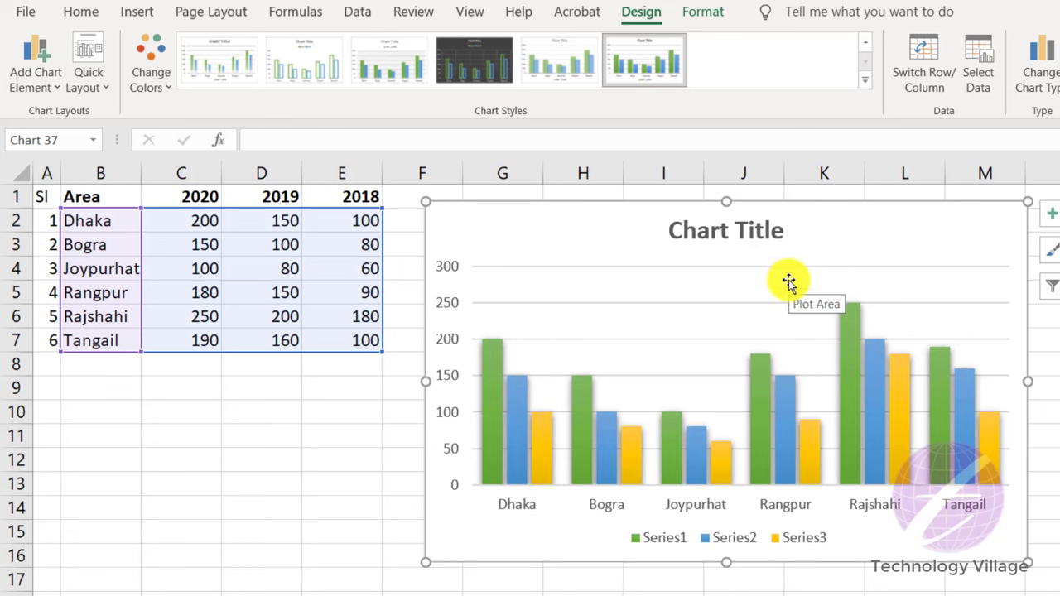
Step: Fill the column chart's background area with the lightest orange theme colour
{"action": "left_click", "coordinate": [705, 13]}
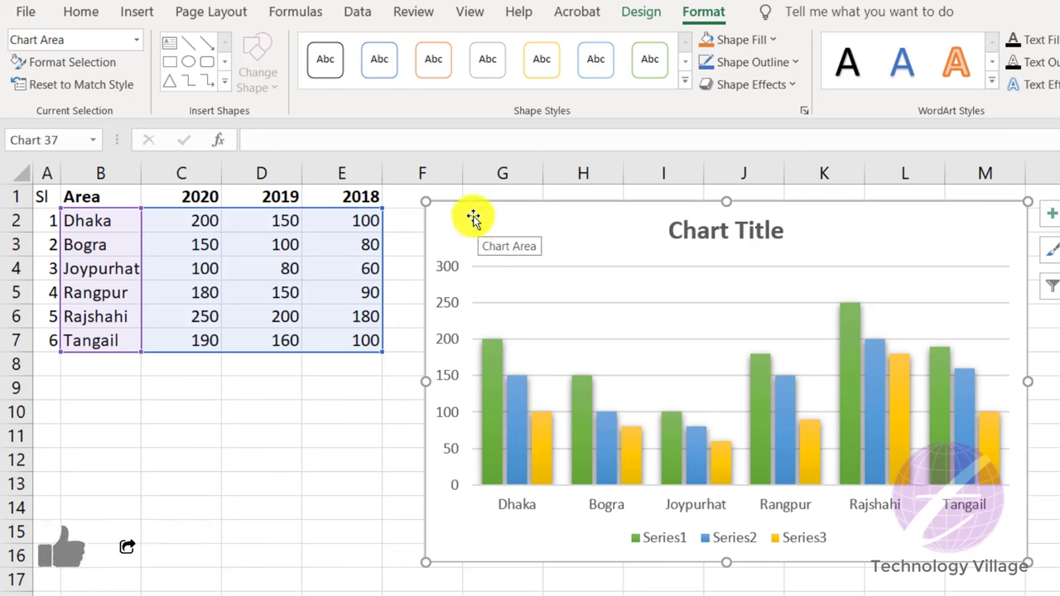
{"action": "left_click", "coordinate": [769, 42]}
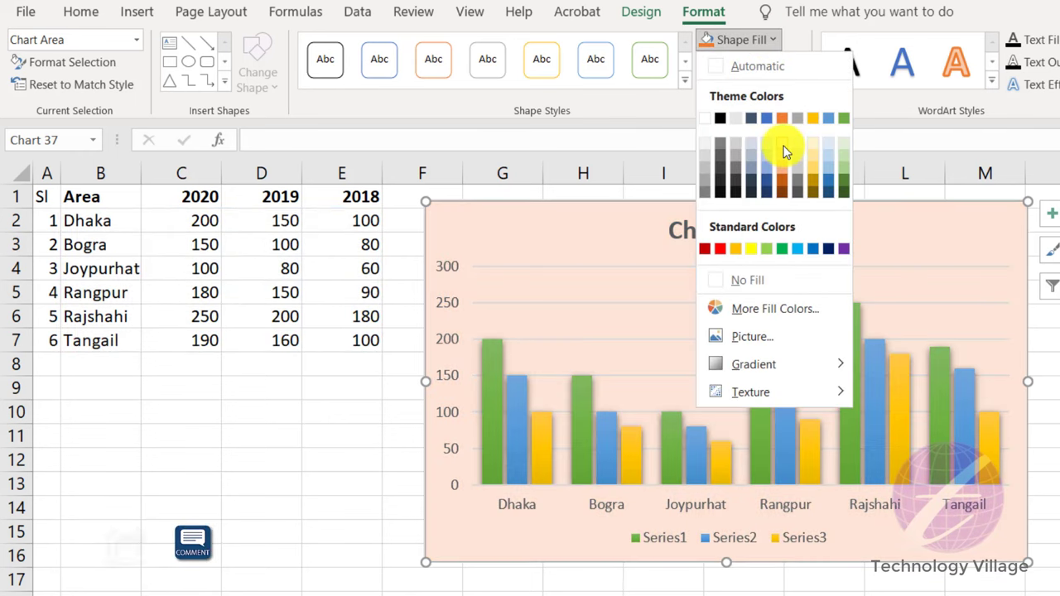
{"action": "left_click", "coordinate": [784, 147]}
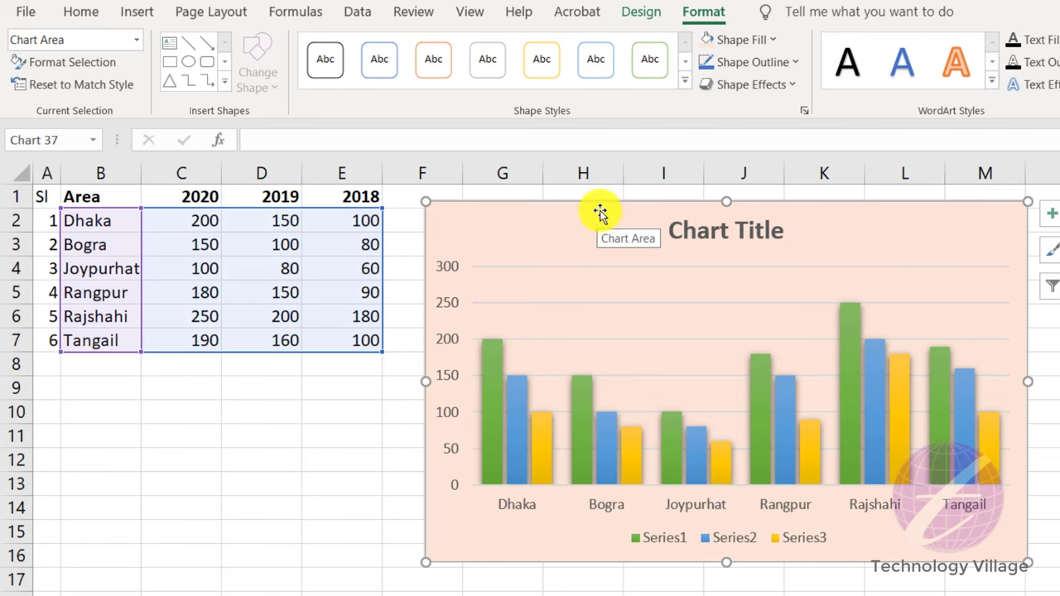
Step: Delete the column chart and insert a basic 2-D pie chart from the areas and 2020 values in B2:C7
{"action": "key", "text": "Delete"}
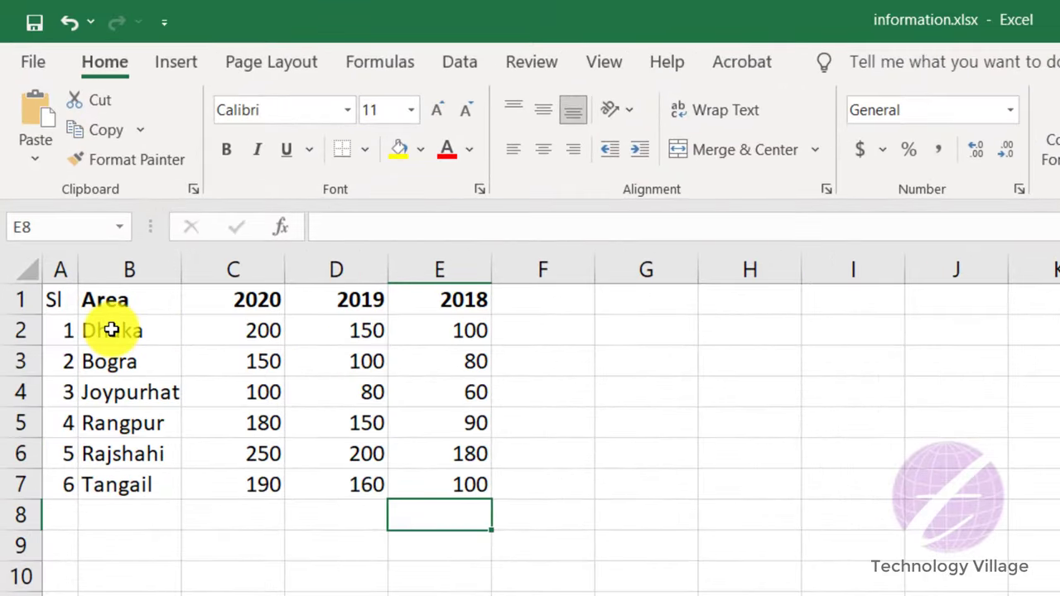
{"action": "left_click_drag", "start_coordinate": [111, 330], "coordinate": [151, 480]}
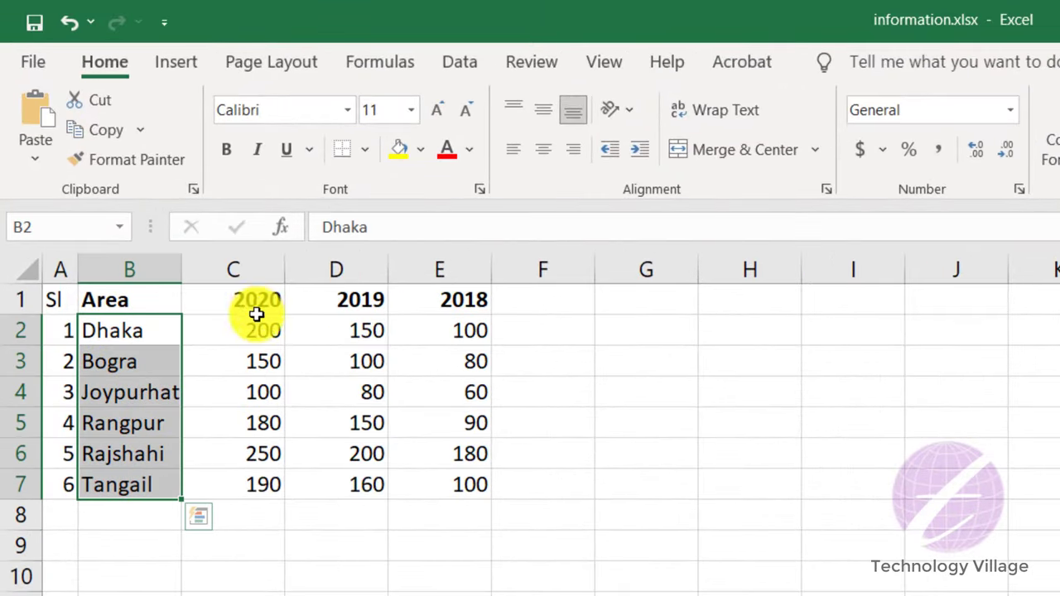
{"action": "left_click", "coordinate": [259, 334]}
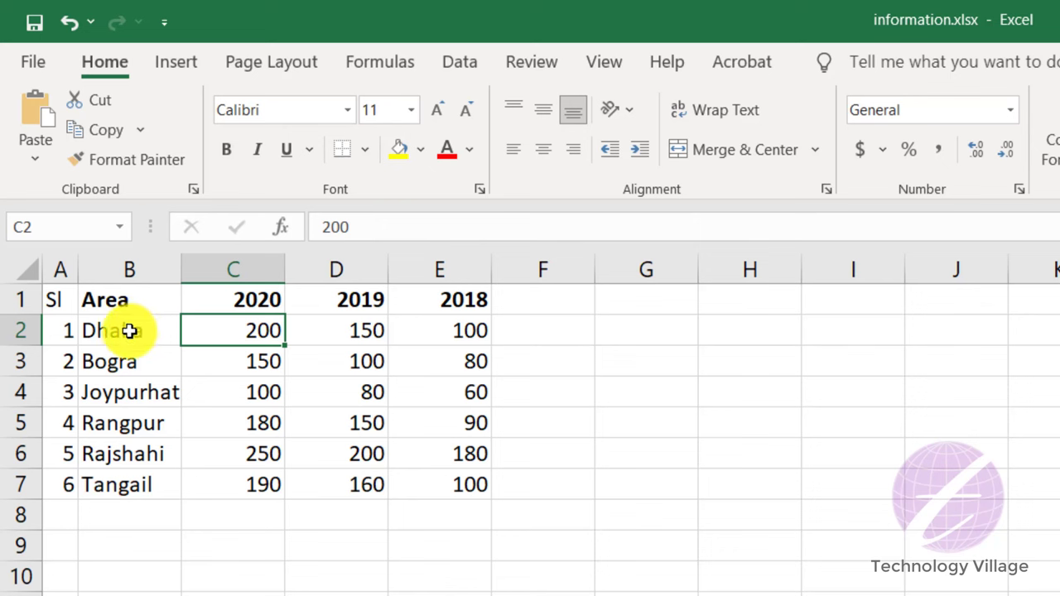
{"action": "left_click_drag", "start_coordinate": [128, 331], "coordinate": [240, 486]}
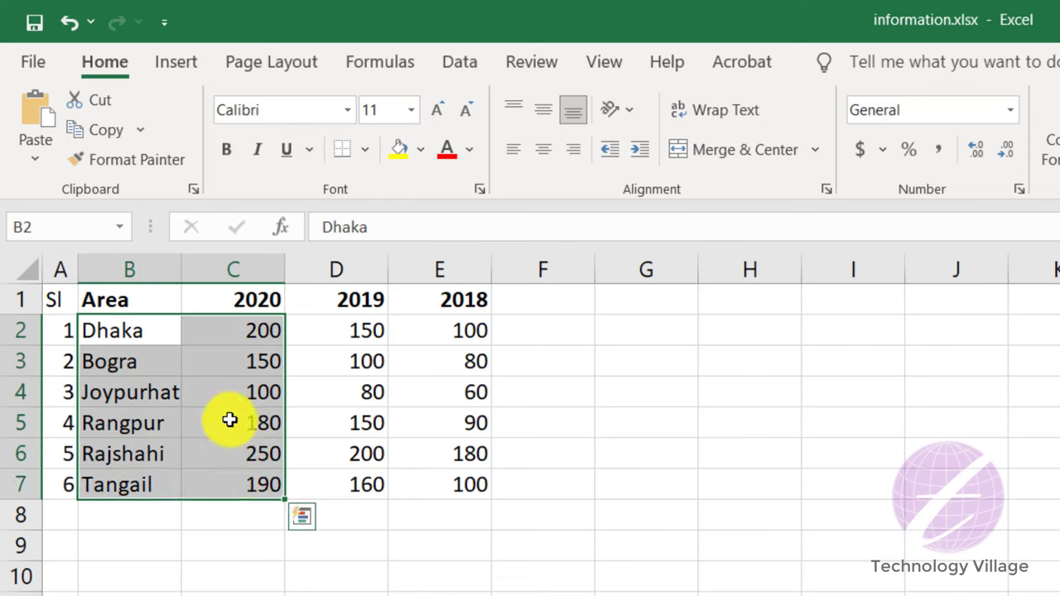
{"action": "left_click", "coordinate": [166, 62]}
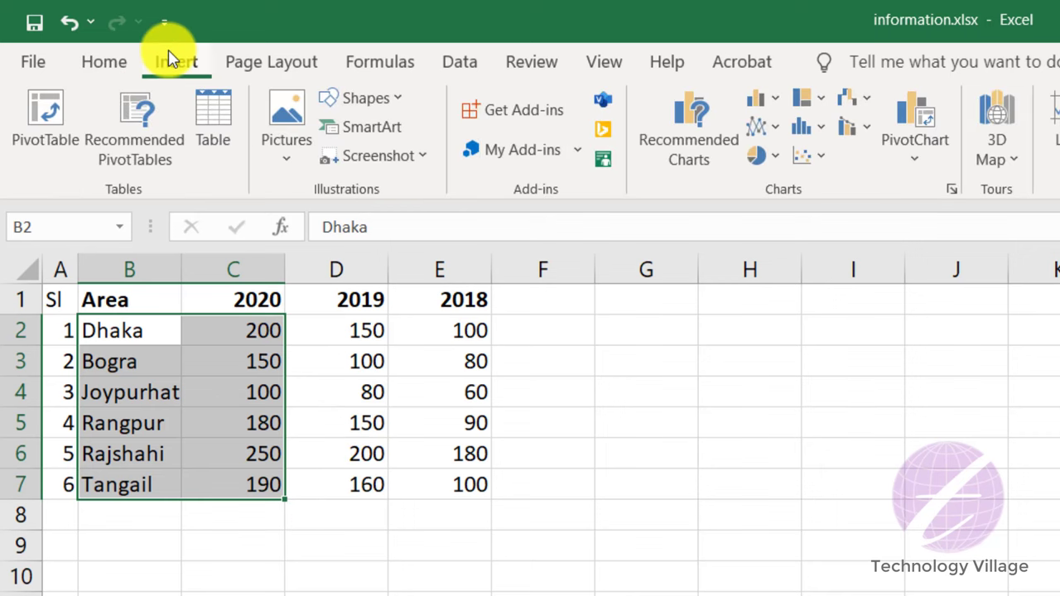
{"action": "left_click", "coordinate": [756, 157]}
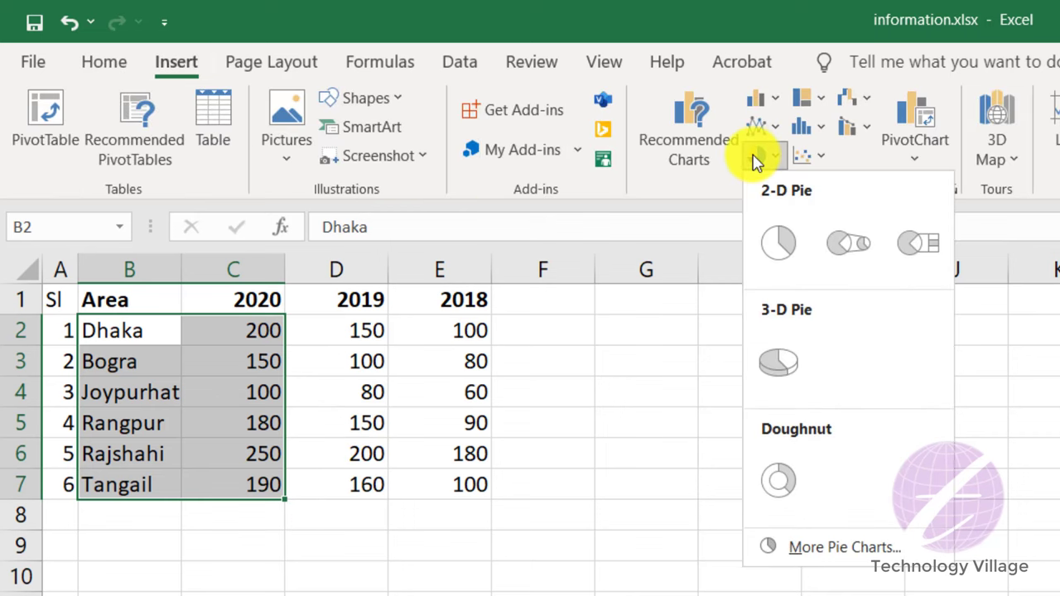
{"action": "left_click", "coordinate": [784, 246]}
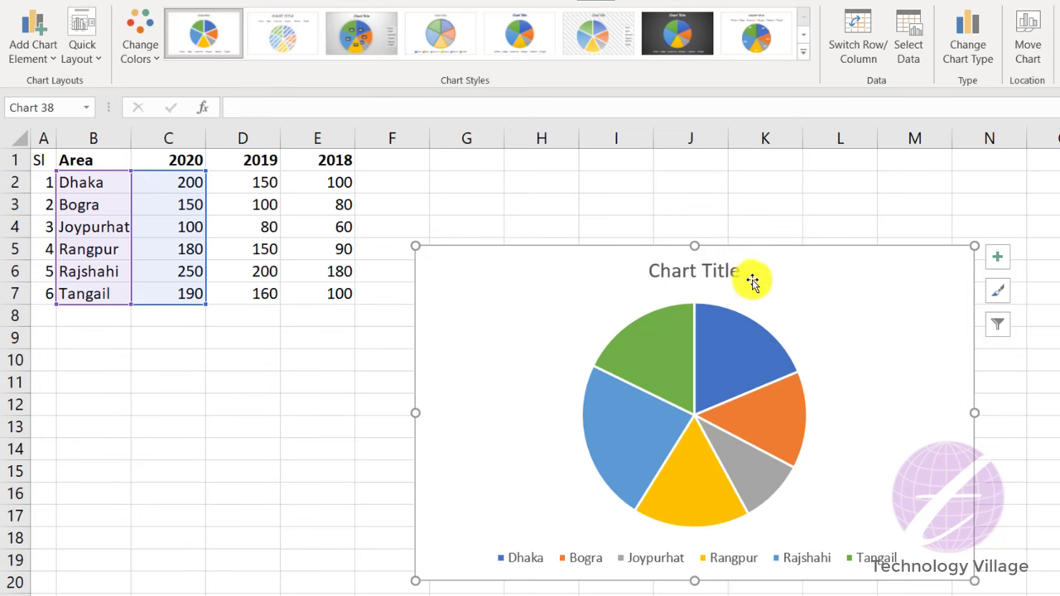
Step: Move the pie chart up beside the data table and add data labels to its slices with the Best Fit placement
{"action": "left_click_drag", "start_coordinate": [753, 279], "coordinate": [767, 218]}
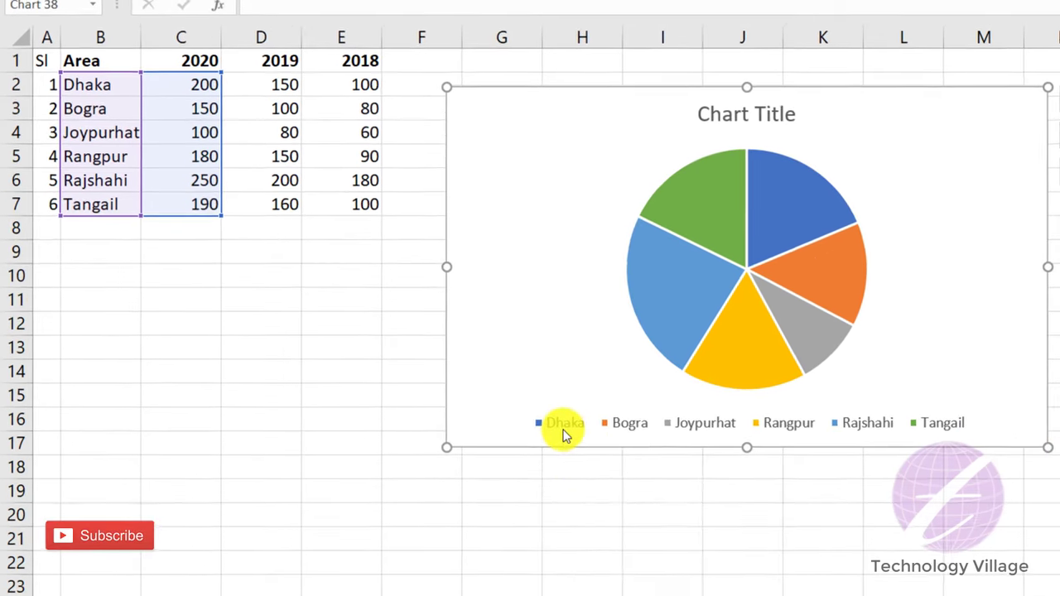
{"action": "mouse_move", "coordinate": [789, 216]}
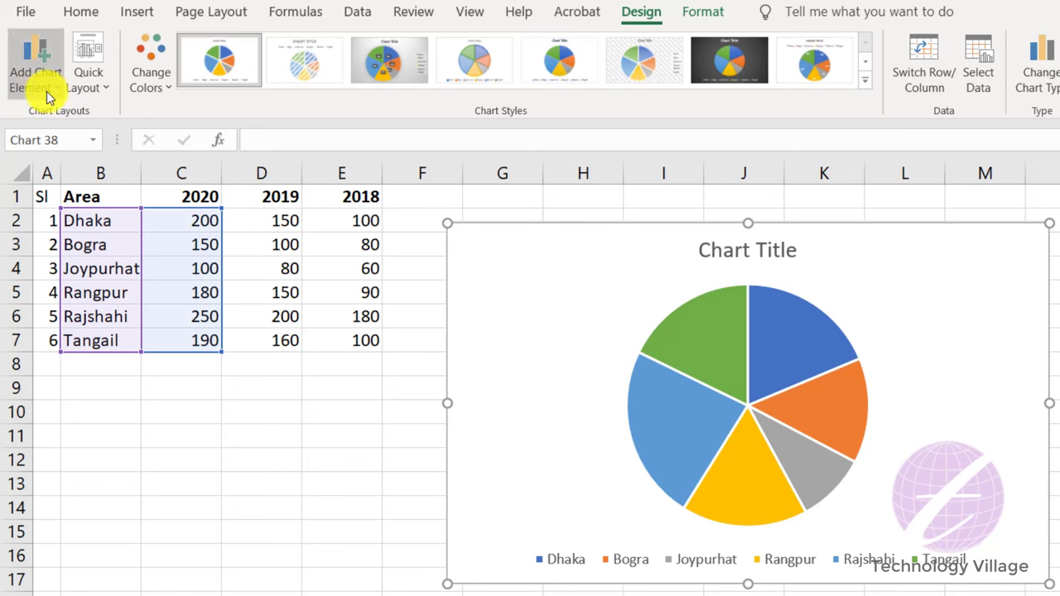
{"action": "left_click", "coordinate": [46, 91]}
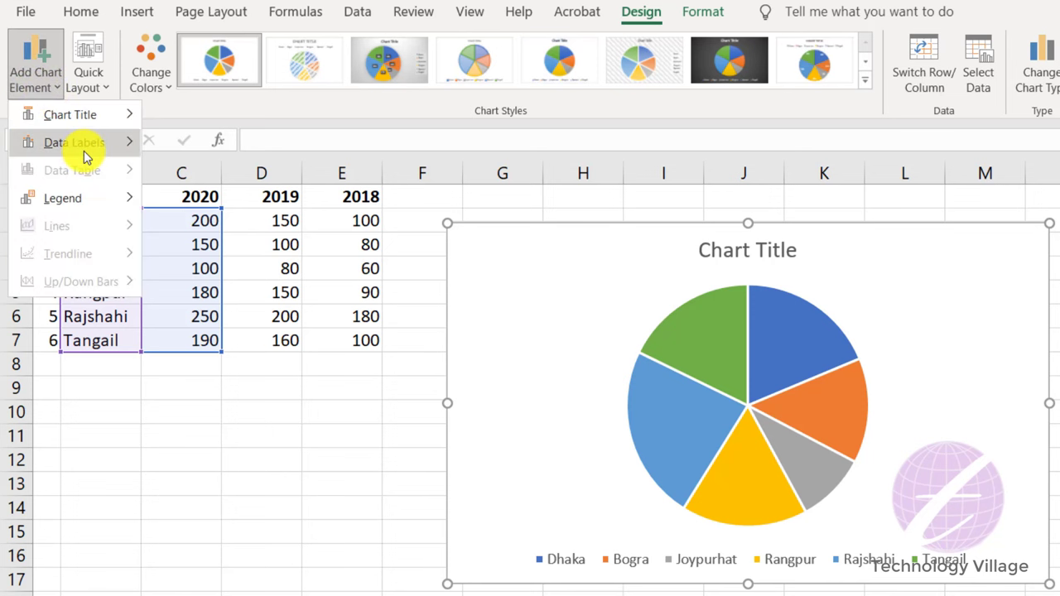
{"action": "mouse_move", "coordinate": [83, 145]}
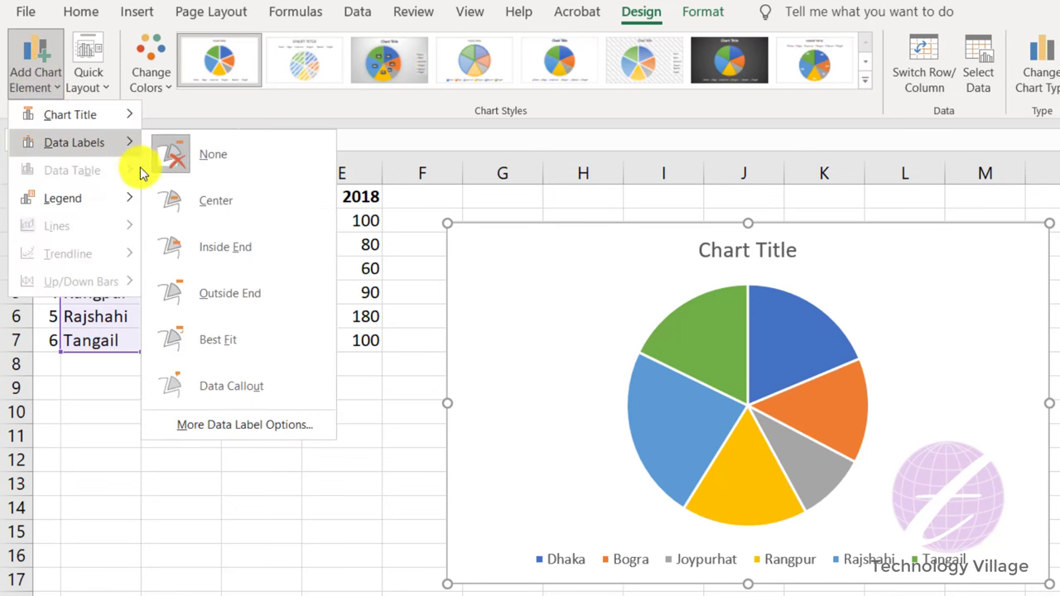
{"action": "left_click", "coordinate": [230, 343]}
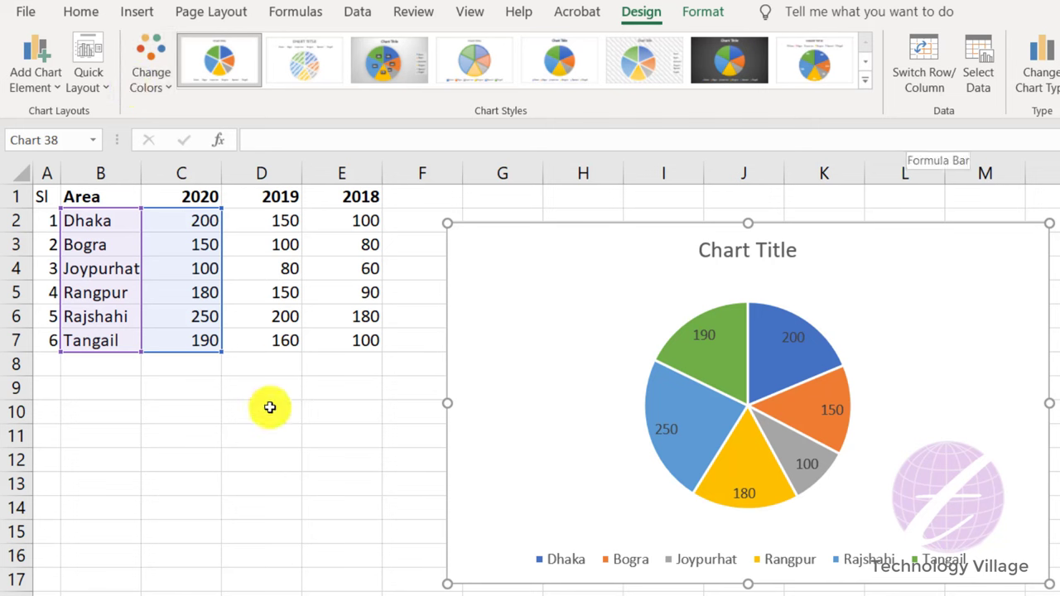
Step: Add a seventh row below Tangail with serial number 7, area Dinajpur and a 2020 value of 10
{"action": "left_click", "coordinate": [96, 364]}
{"action": "key", "text": "Left"}
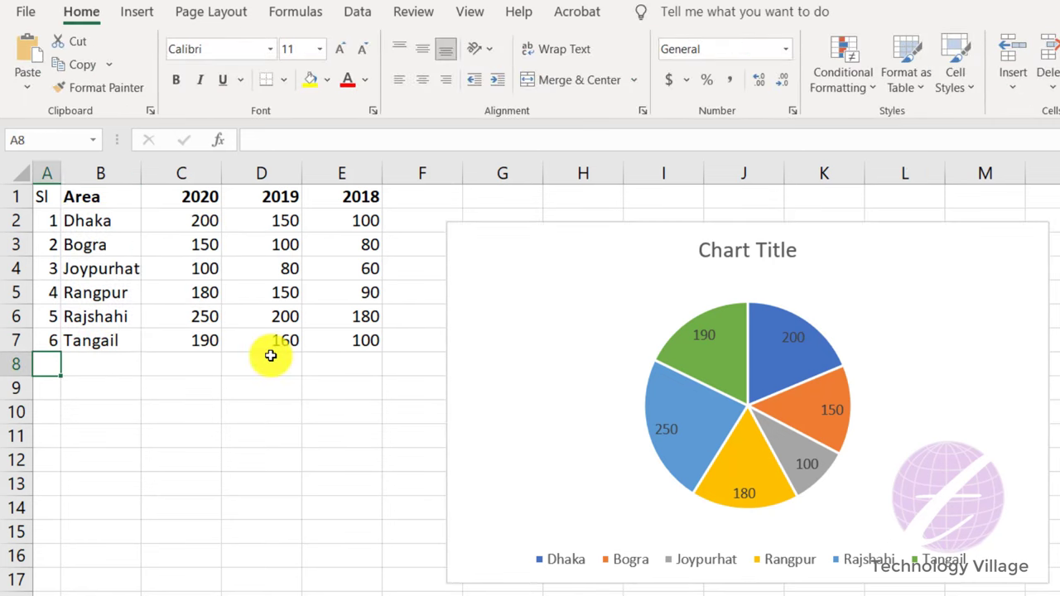
{"action": "key", "text": "Tab"}
{"action": "type", "text": "Di"}
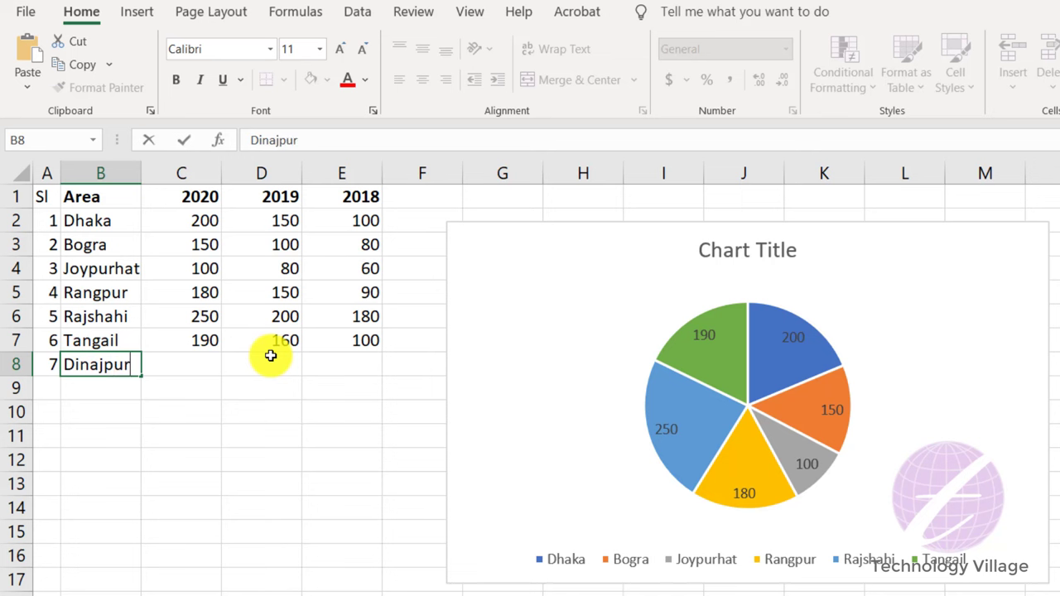
{"action": "key", "text": "Tab"}
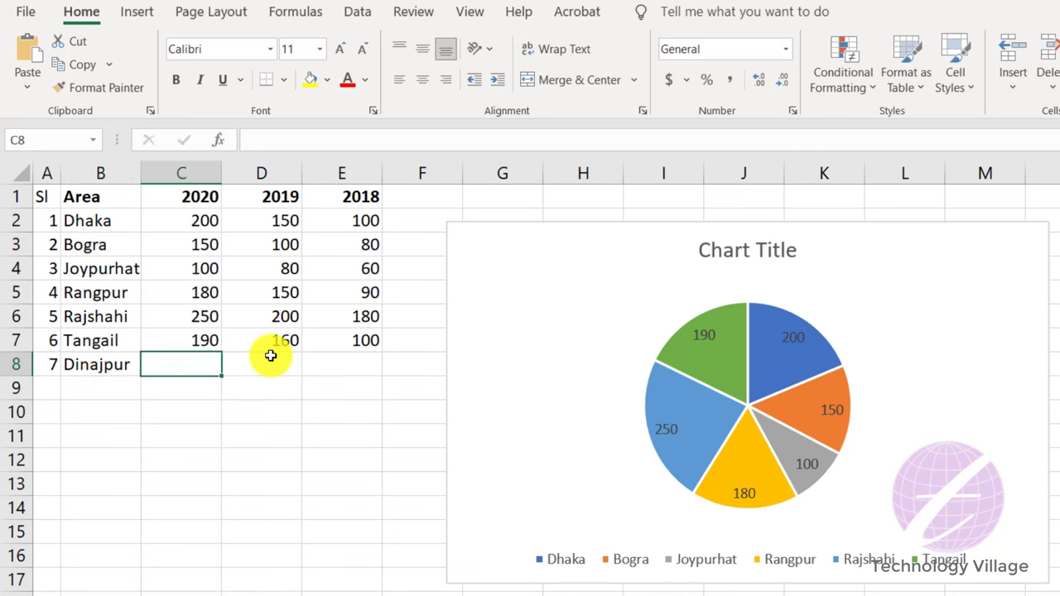
{"action": "type", "text": "10"}
{"action": "key", "text": "Return"}
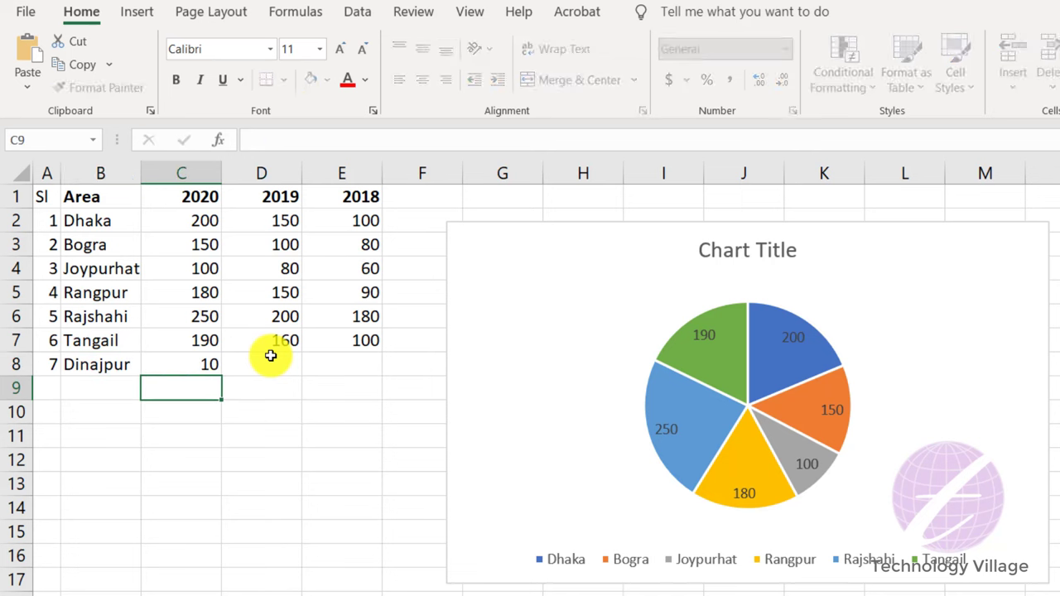
Step: Extend the pie chart's data range to B2:C8 on Sheet2 so it includes the Dinajpur row
{"action": "left_click", "coordinate": [644, 267]}
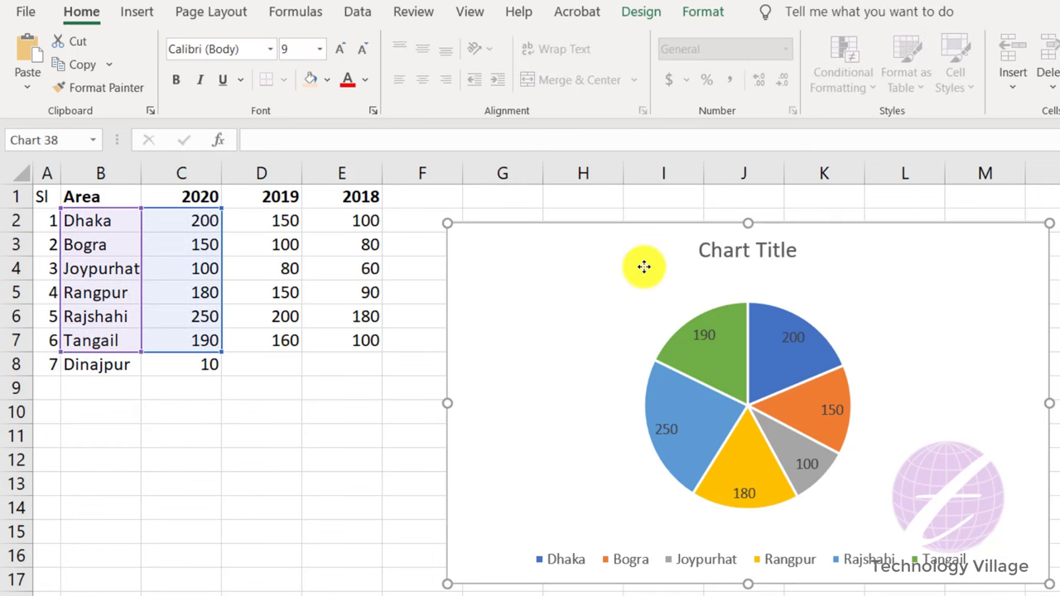
{"action": "left_click", "coordinate": [636, 12]}
{"action": "left_click", "coordinate": [979, 64]}
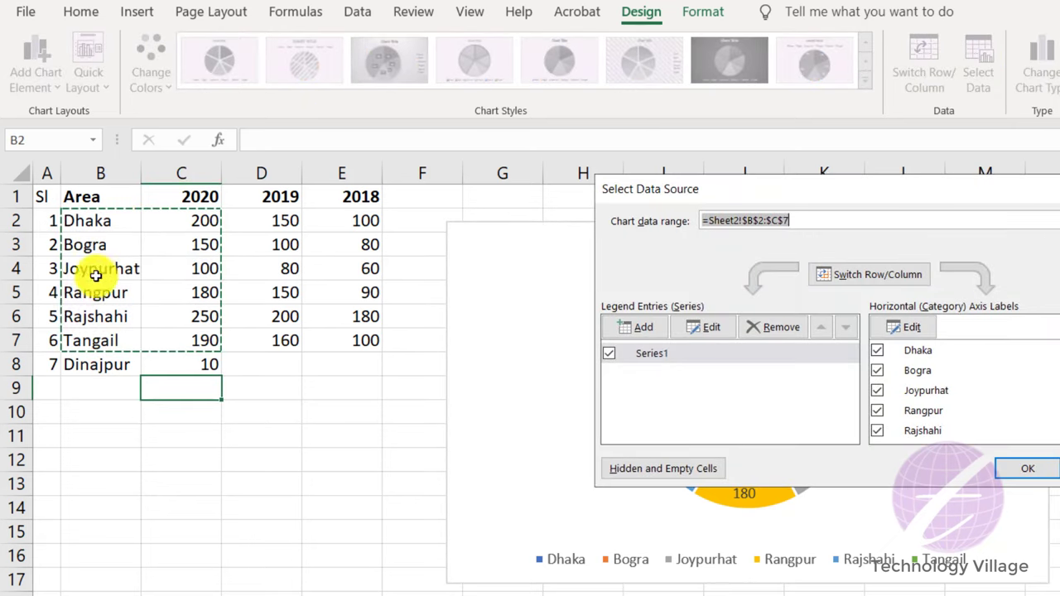
{"action": "left_click_drag", "start_coordinate": [81, 220], "coordinate": [185, 362]}
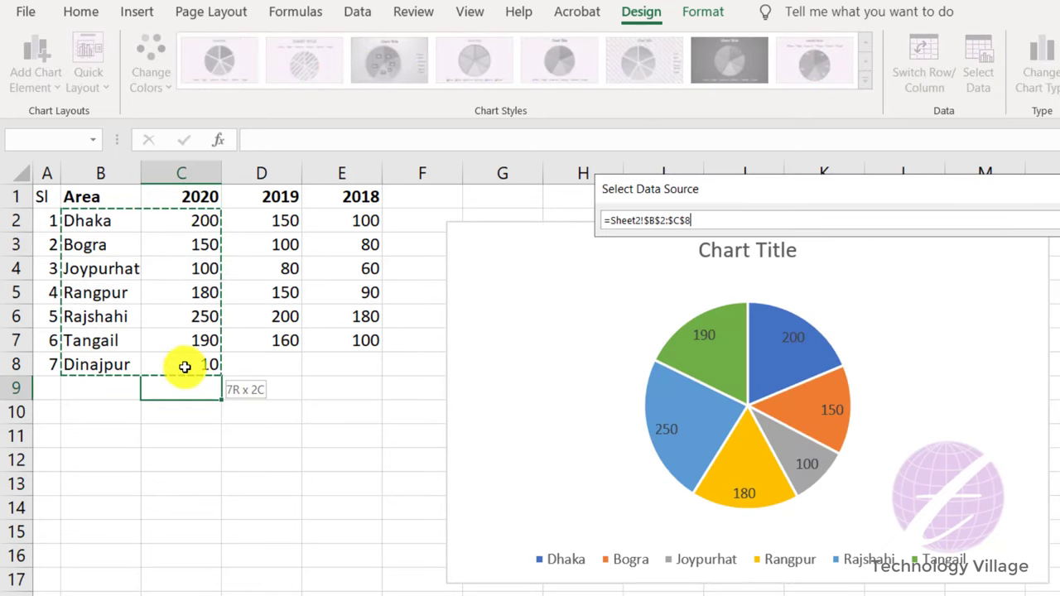
{"action": "left_click", "coordinate": [1034, 469]}
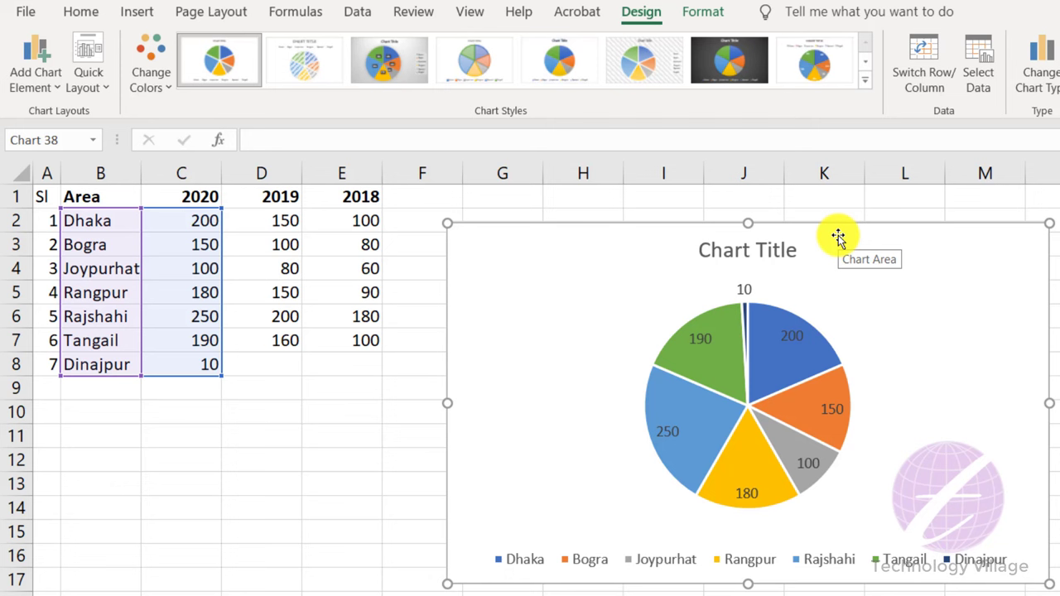
Step: Delete the pie chart from the sheet and bring up the chart types available for insertion
{"action": "key", "text": "Delete"}
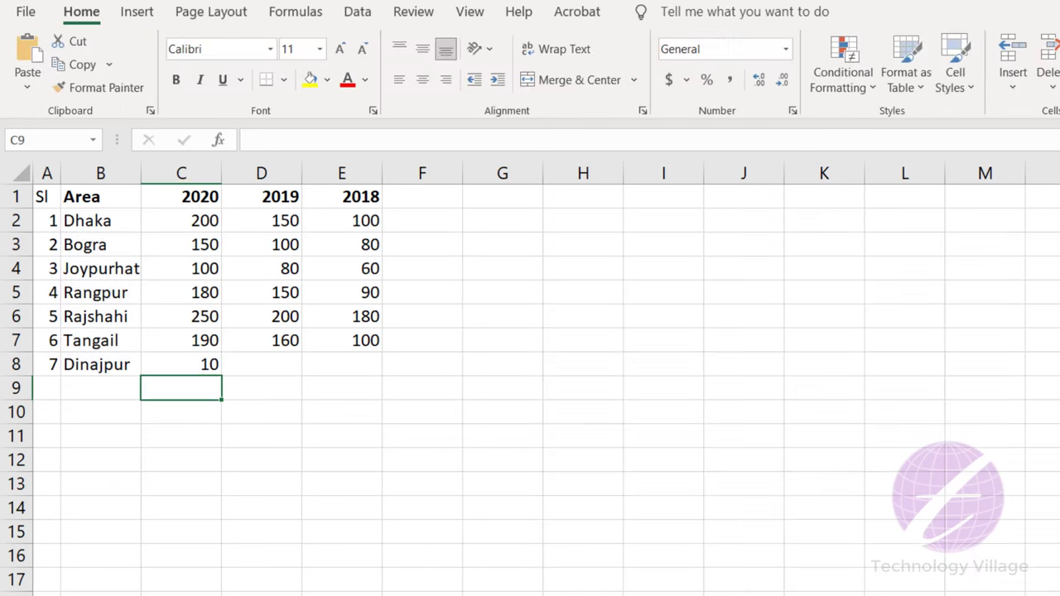
{"action": "left_click", "coordinate": [131, 12]}
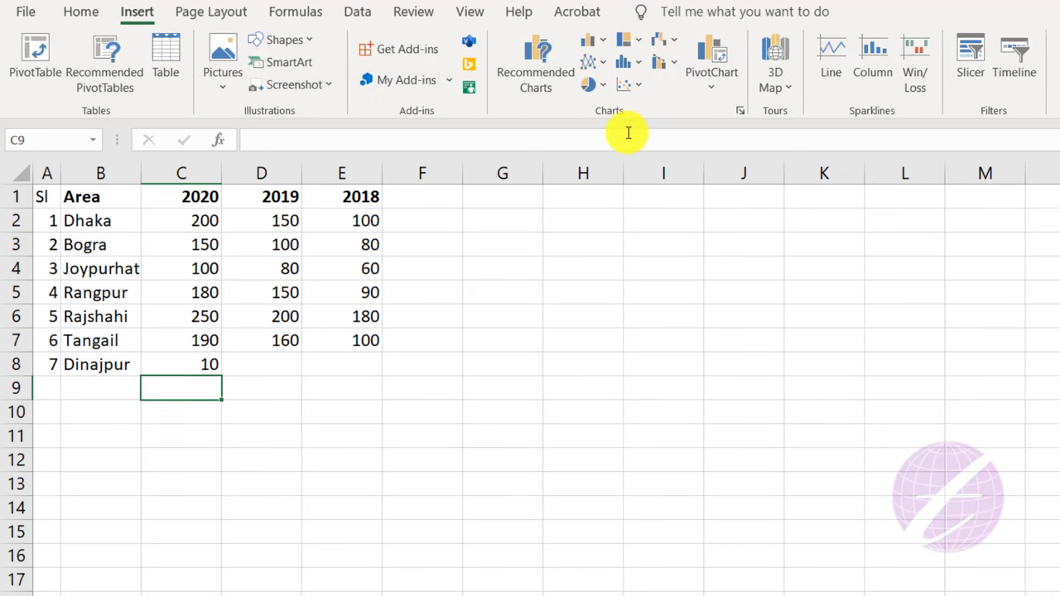